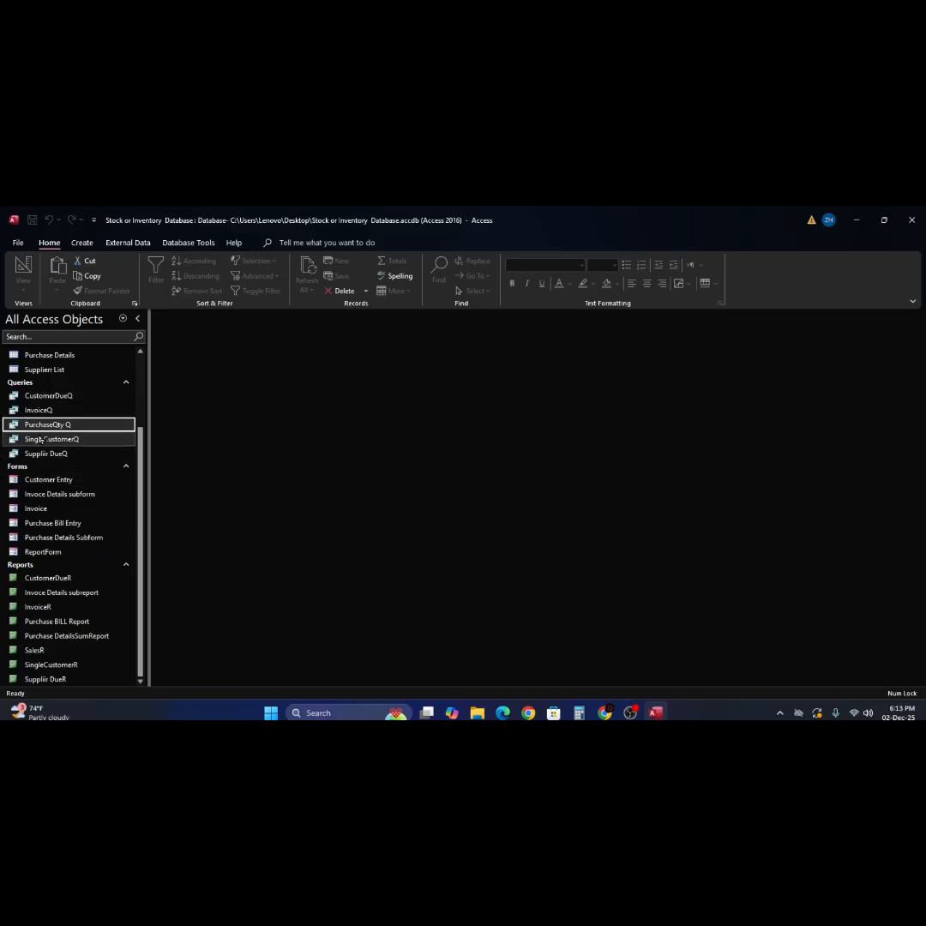
- Open the Invoice table, examine its customer, total and due columns, and close it
scroll(40, 440, "up", 2)
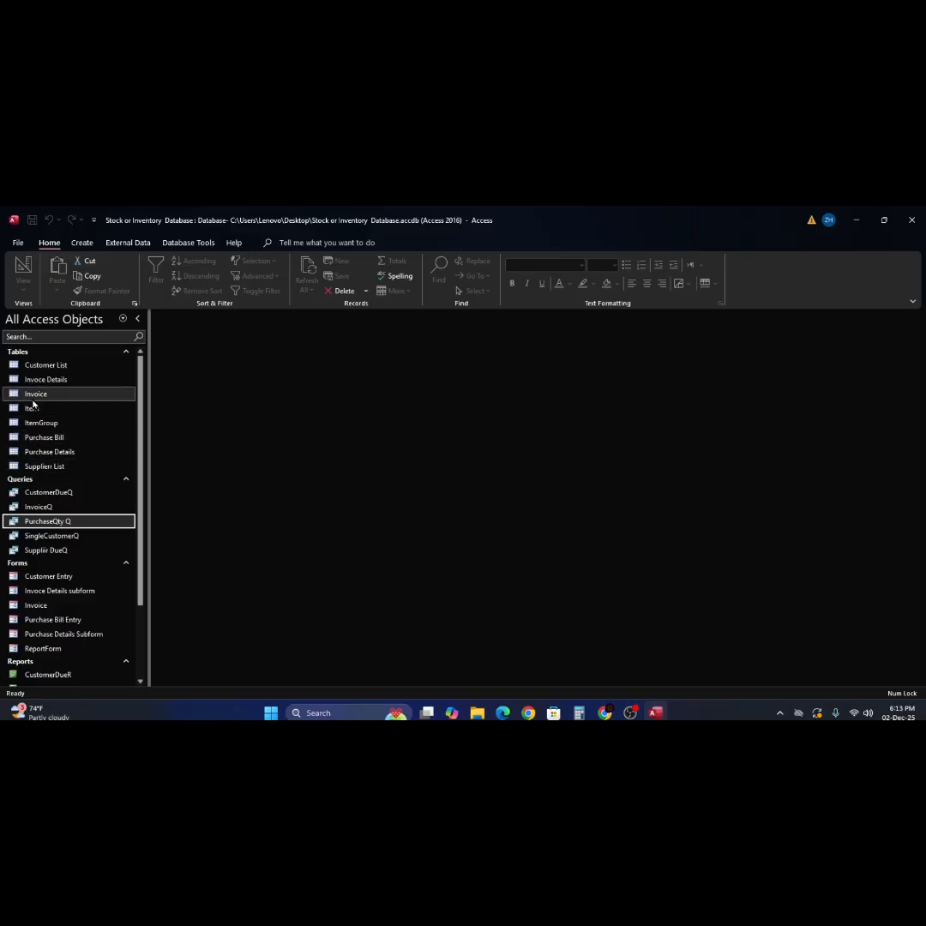
left_click(27, 395)
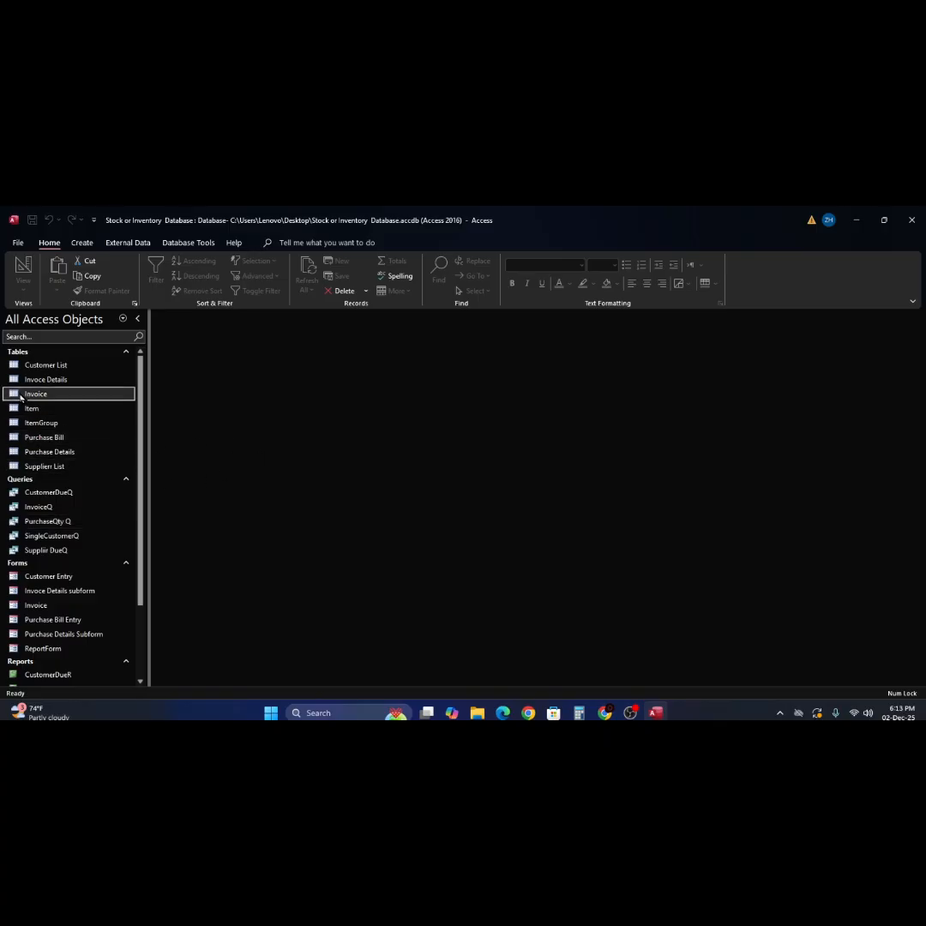
double_click(20, 396)
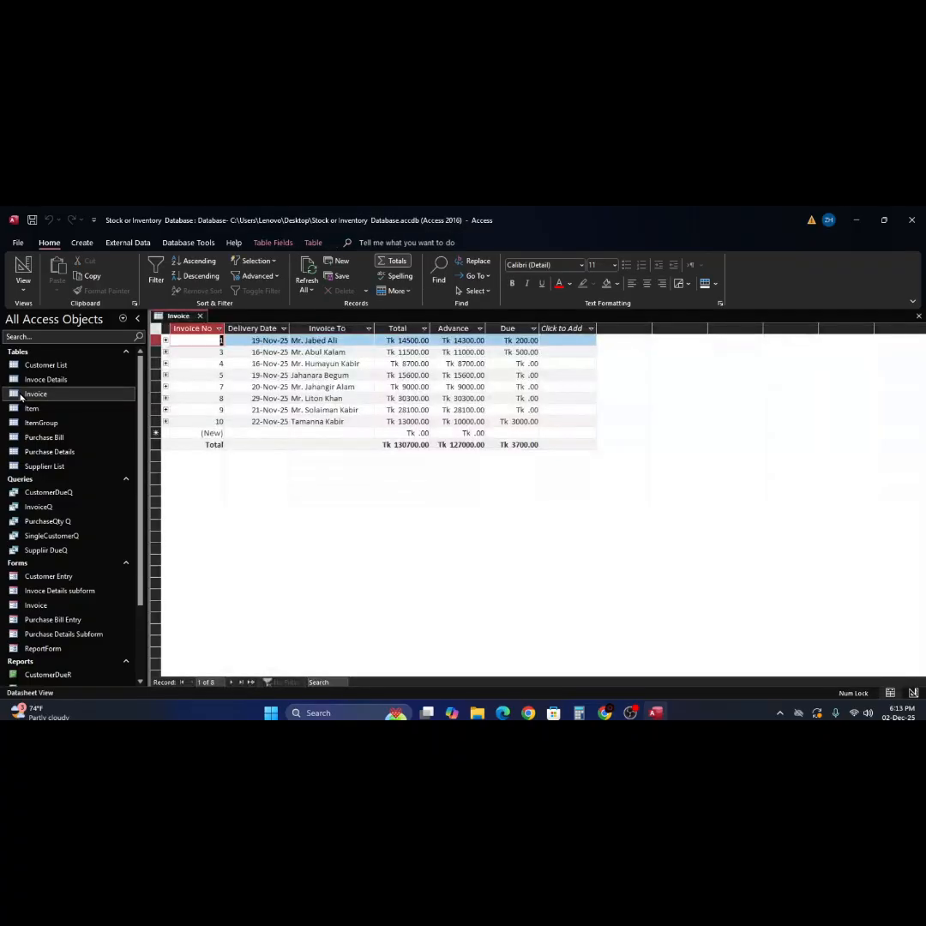
left_click(332, 342)
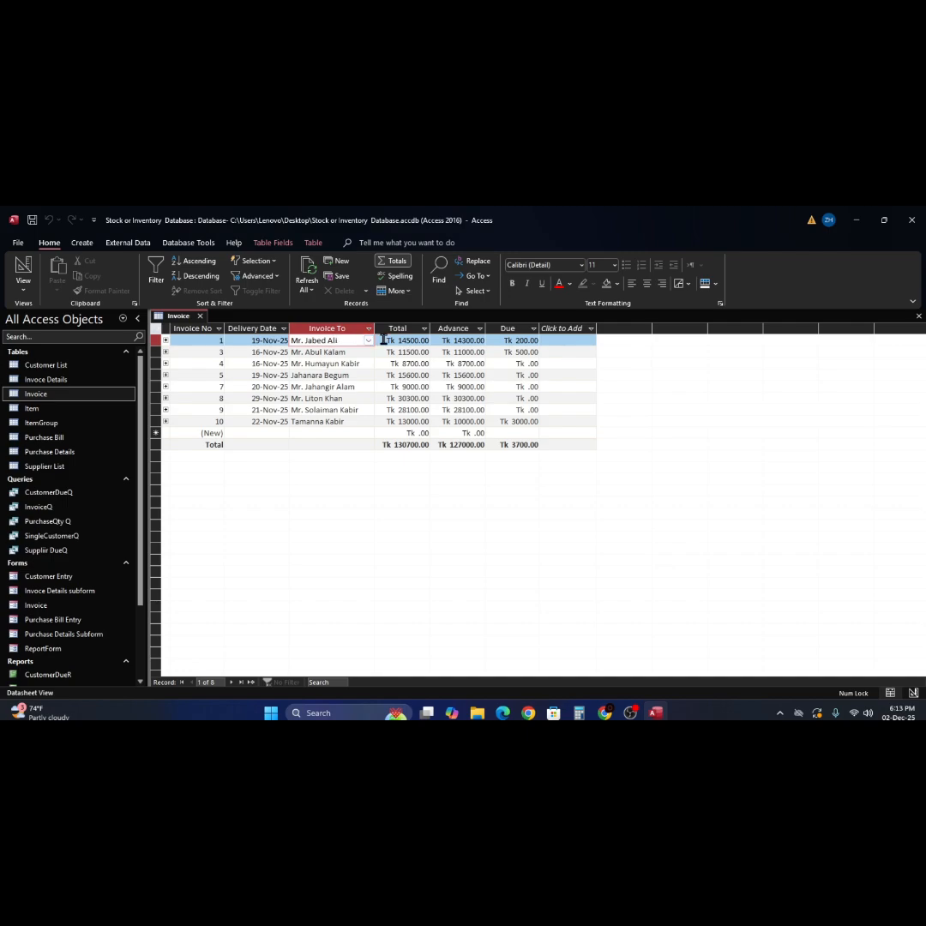
left_click(354, 352)
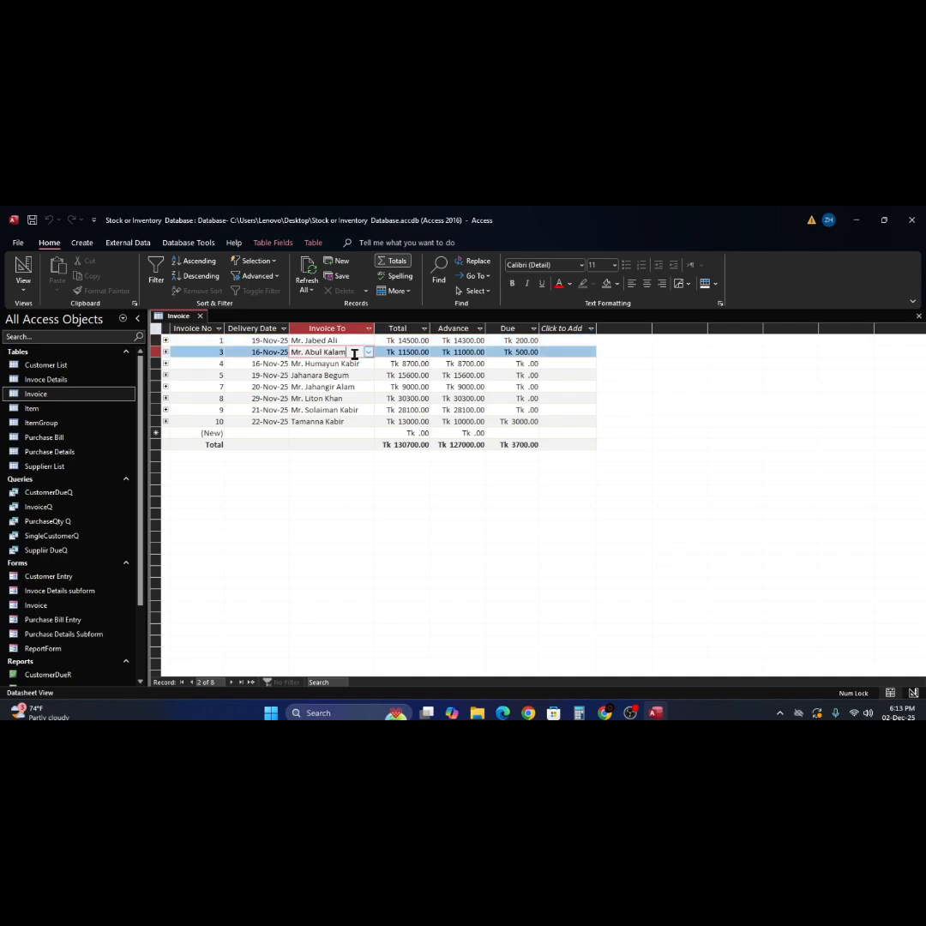
left_click(354, 341)
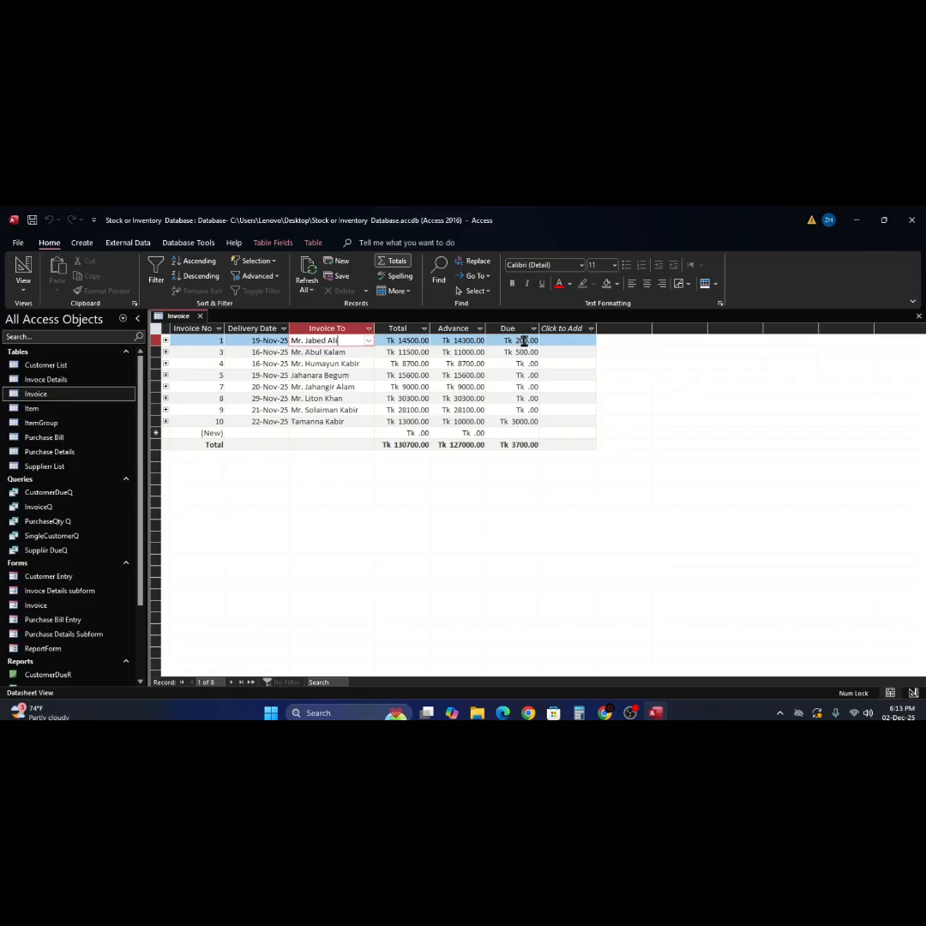
left_click(919, 317)
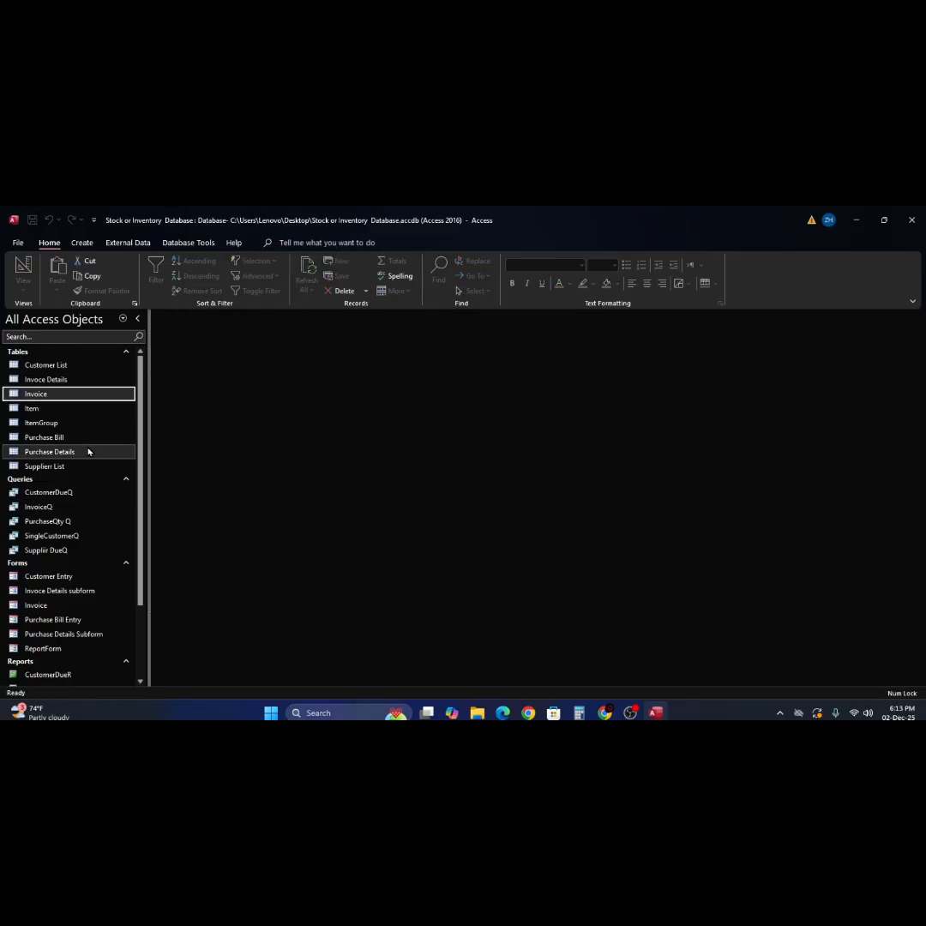
- Open the Invoce Details table, examine its quantity, rate and net amount columns, and close it
double_click(18, 380)
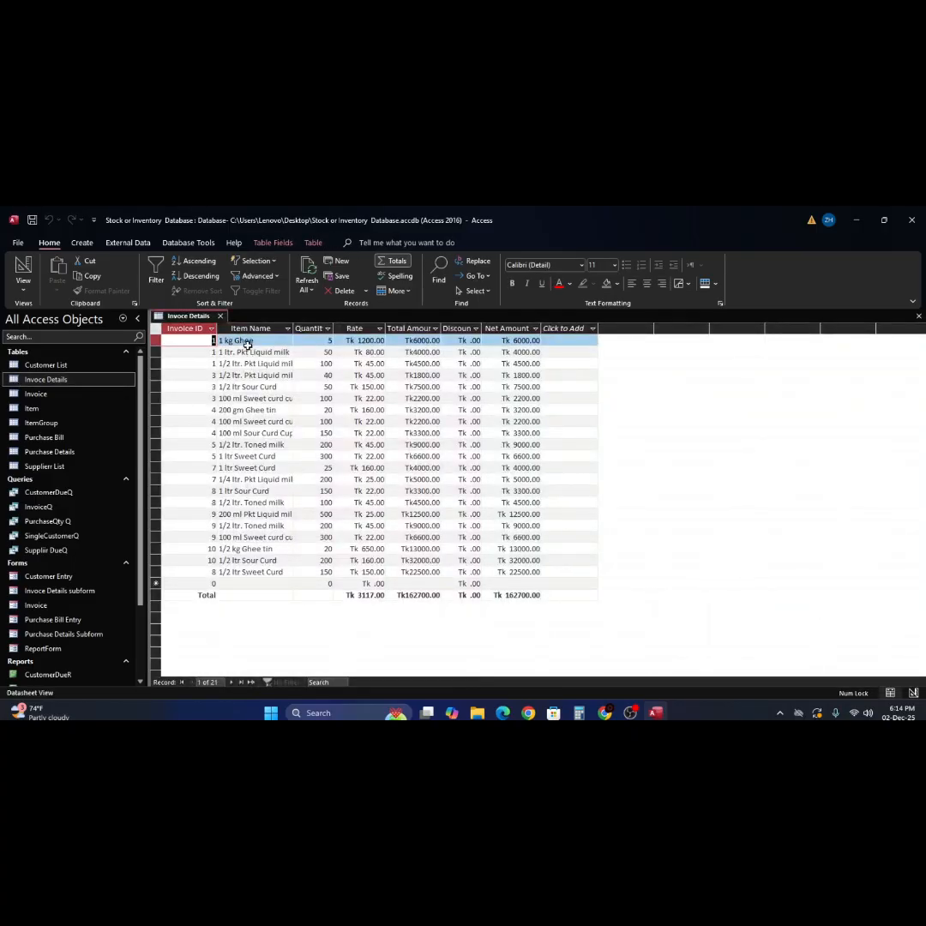
left_click(307, 342)
left_click(307, 342)
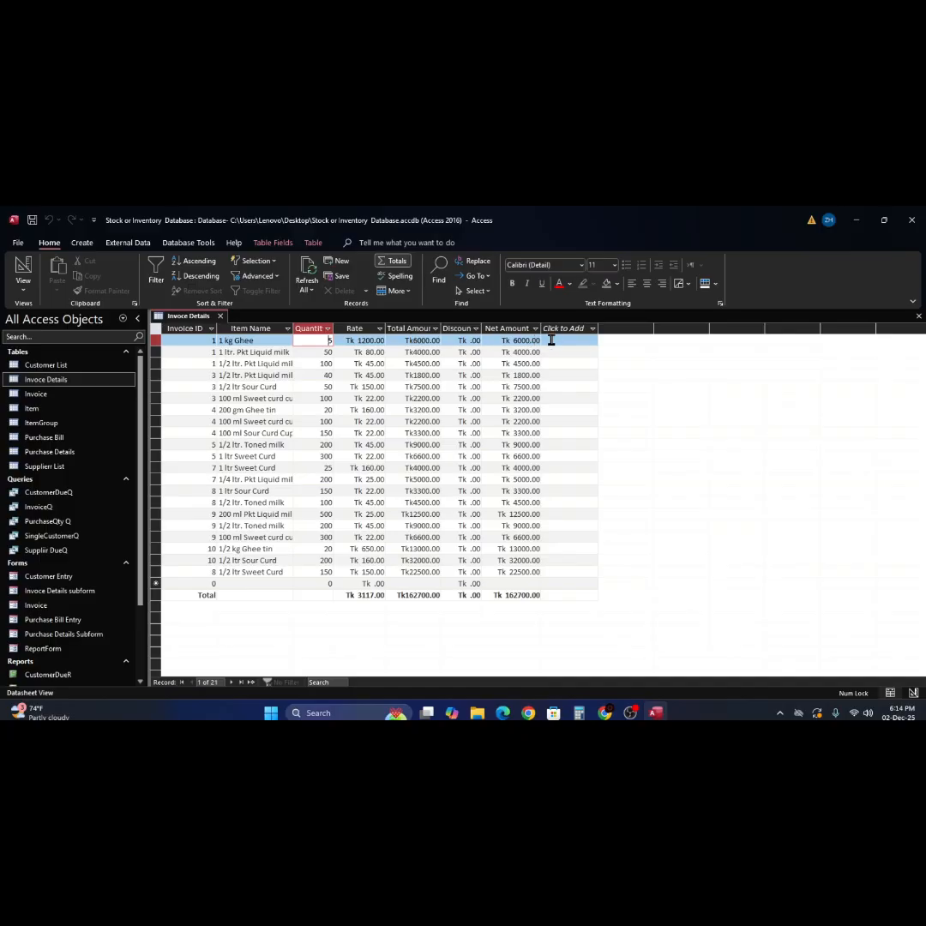
left_click(511, 341)
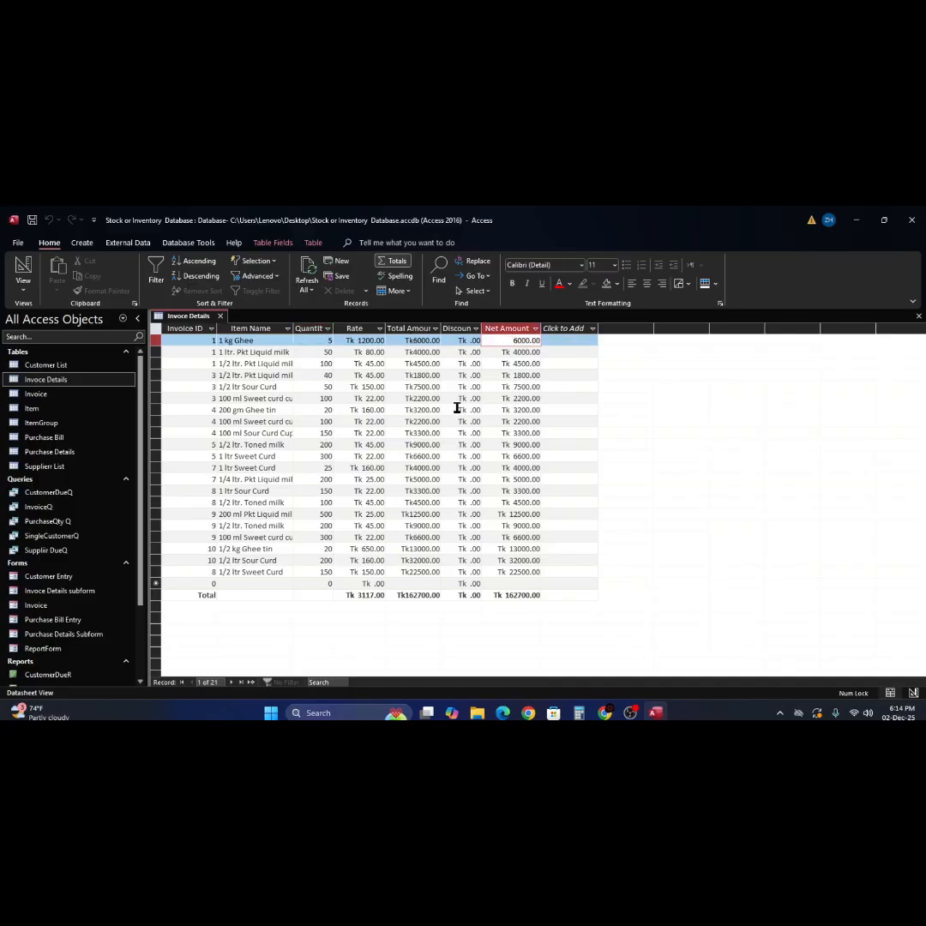
left_click(312, 342)
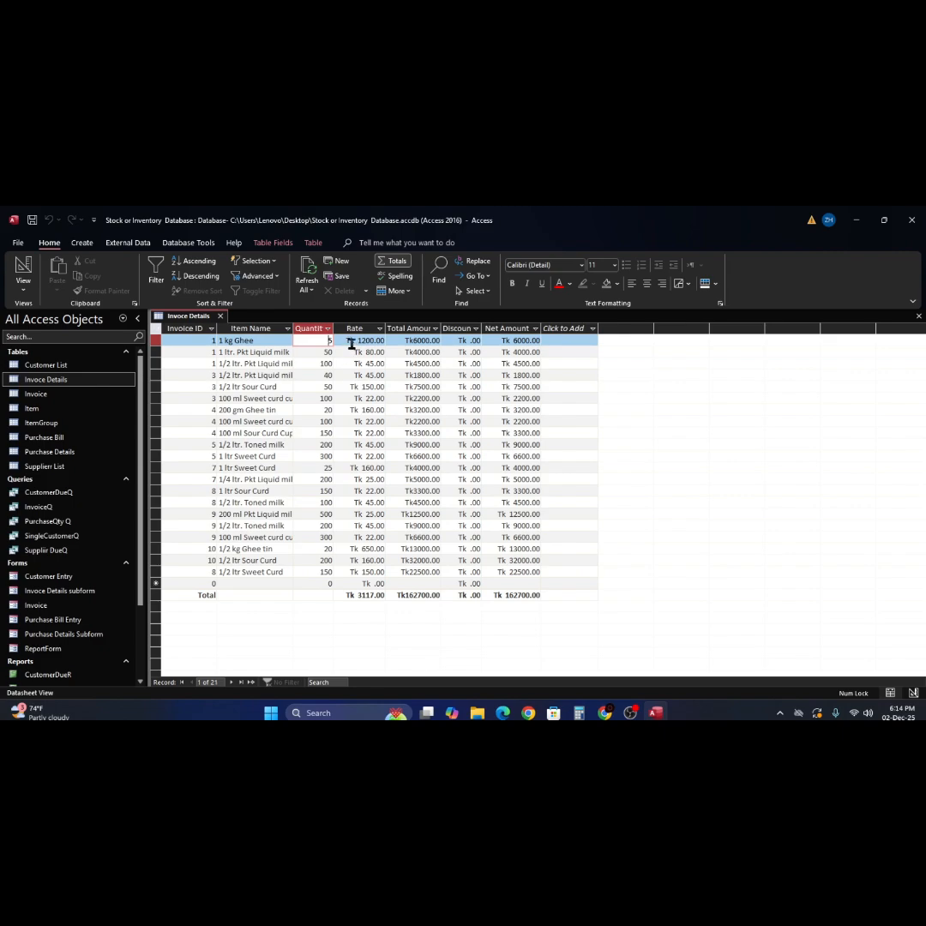
left_click(351, 341)
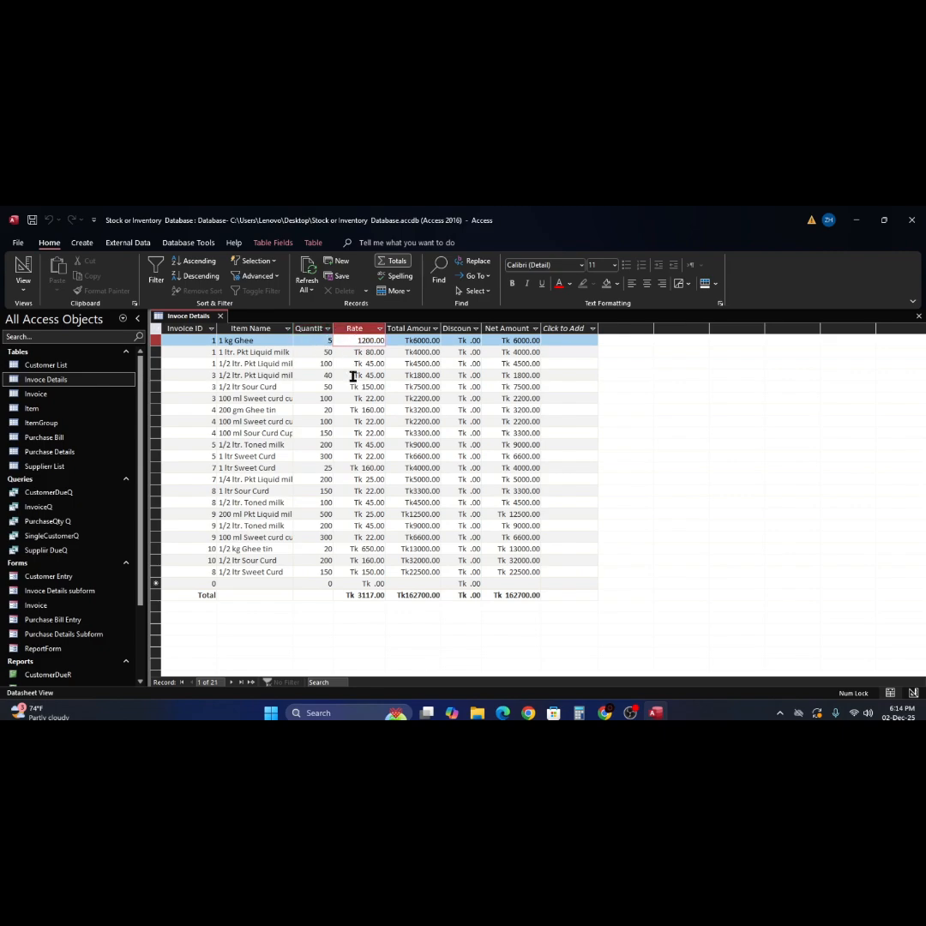
left_click(314, 340)
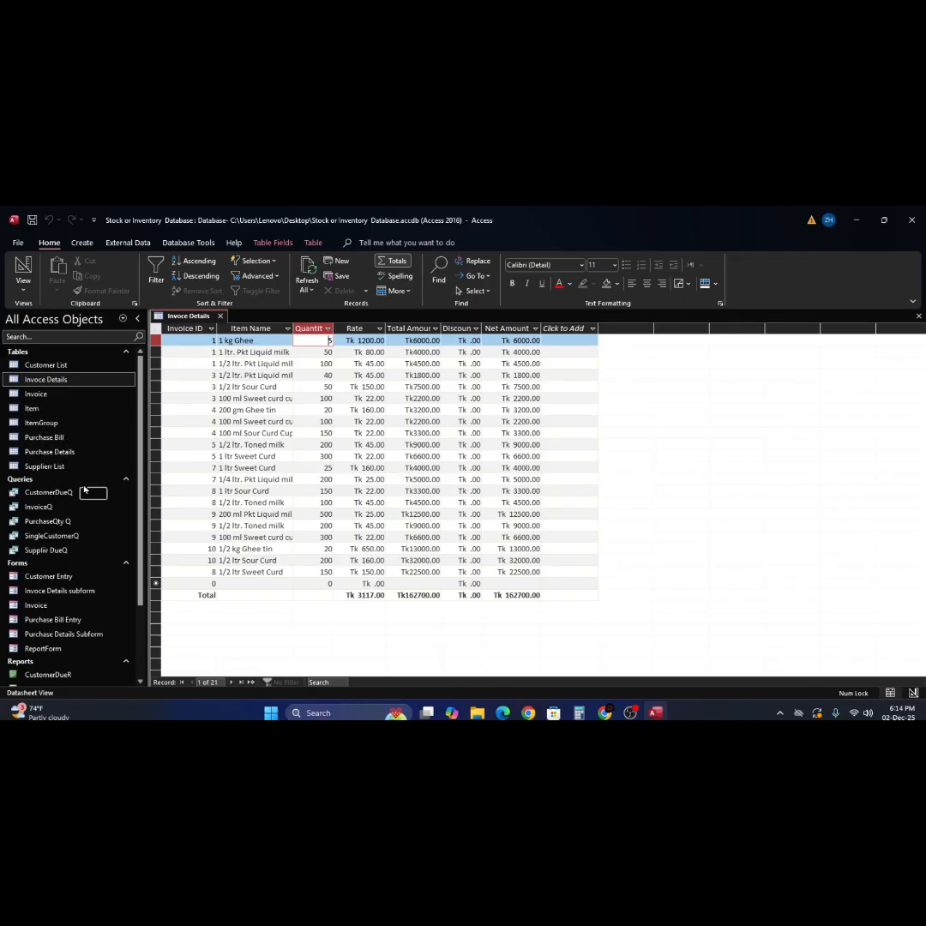
left_click(918, 317)
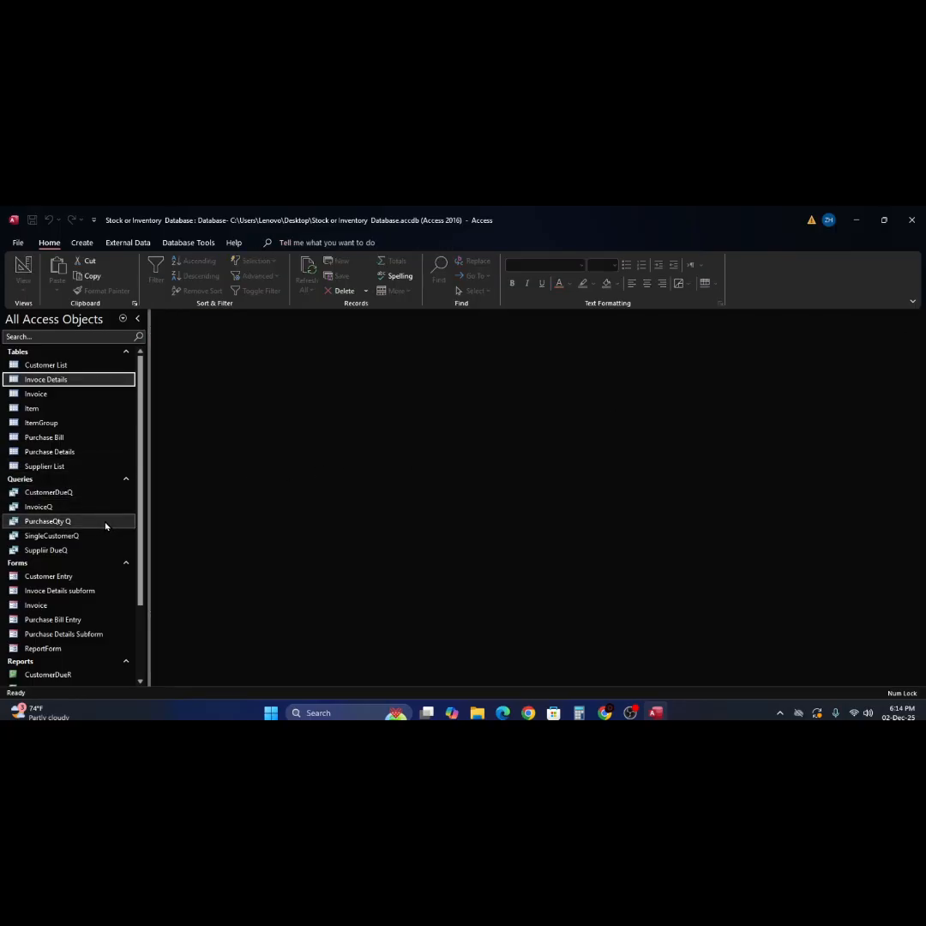
- Open the PurchaseQty Q query and switch it to Design View
left_click(23, 523)
double_click(22, 523)
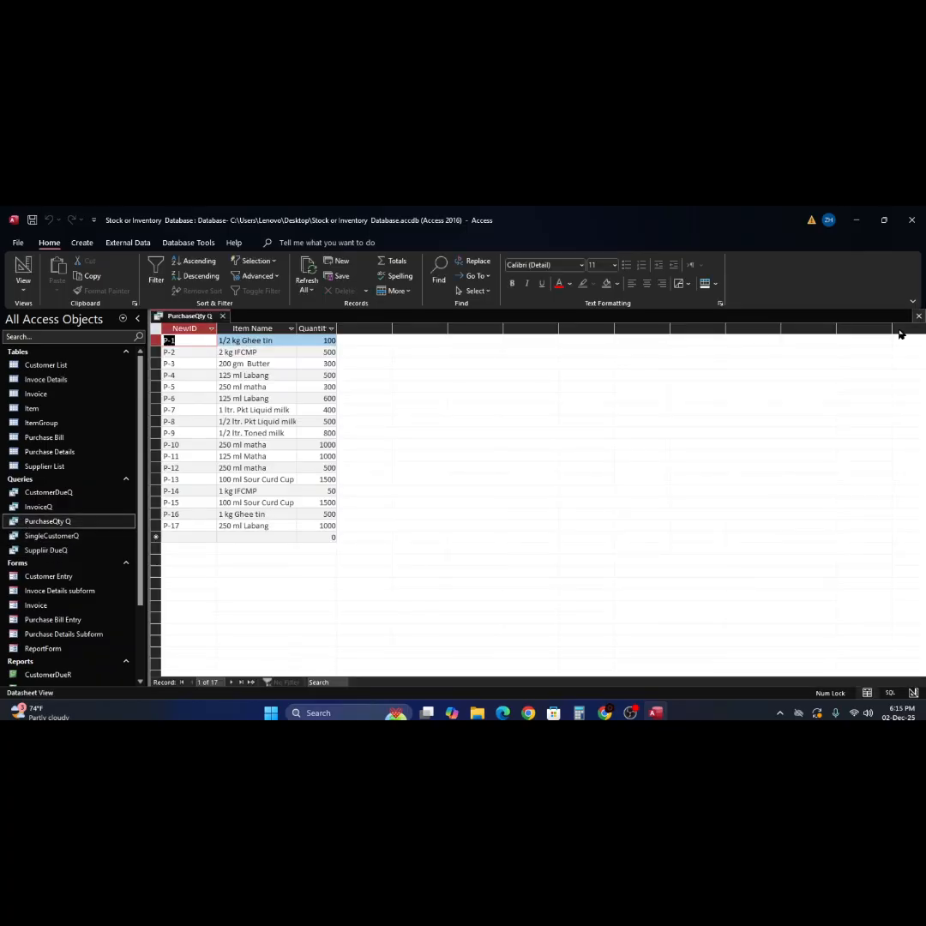
right_click(201, 322)
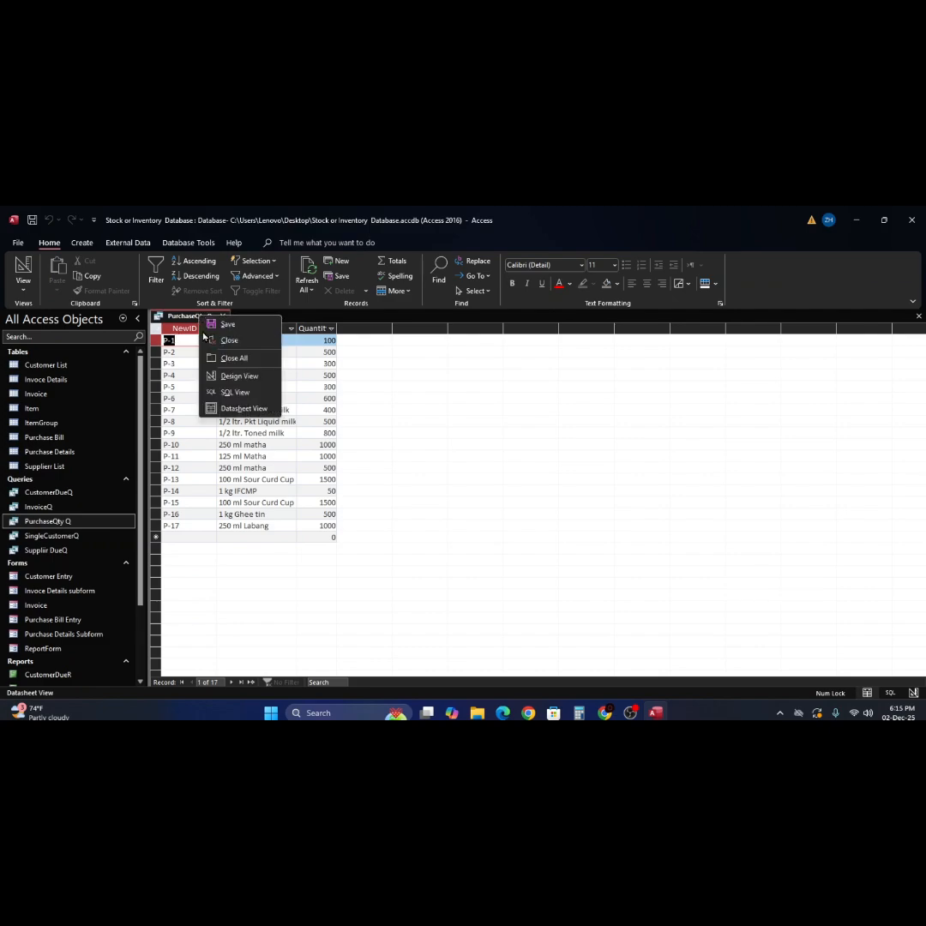
left_click(239, 375)
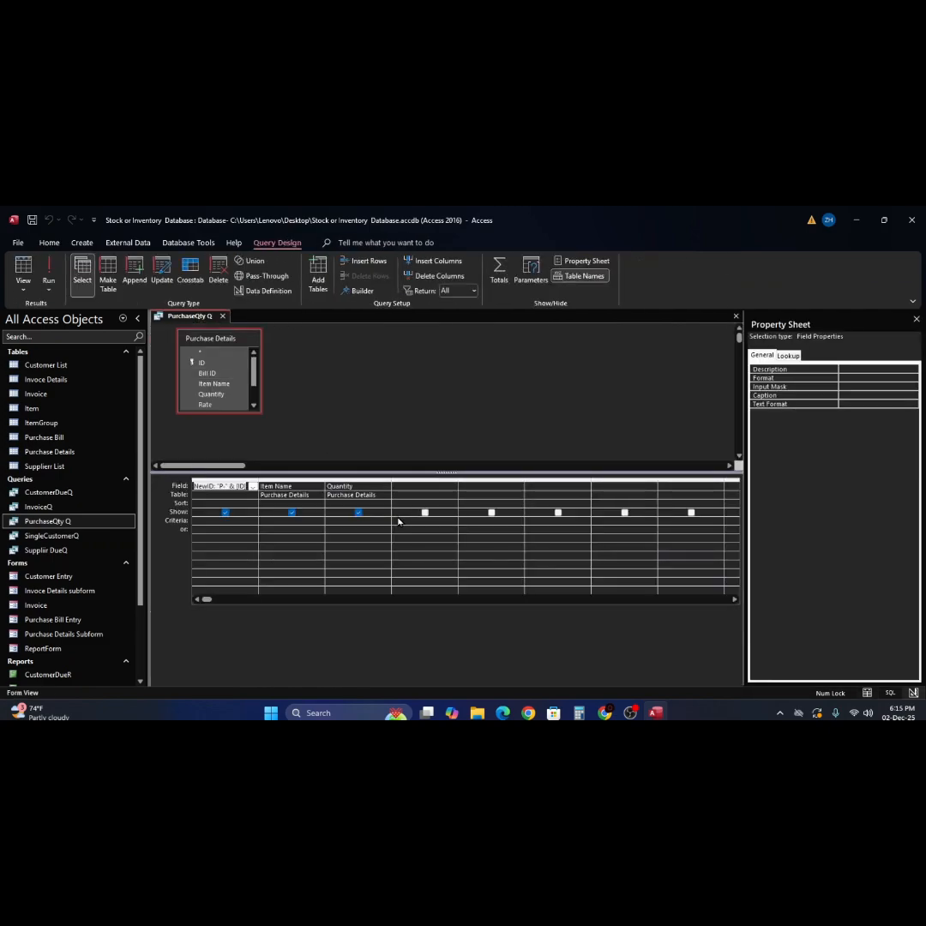
- Edit the hyphen in the NewID expression so it reads "P-" & [ID], then close PurchaseQty Q and save its design
left_click(213, 495)
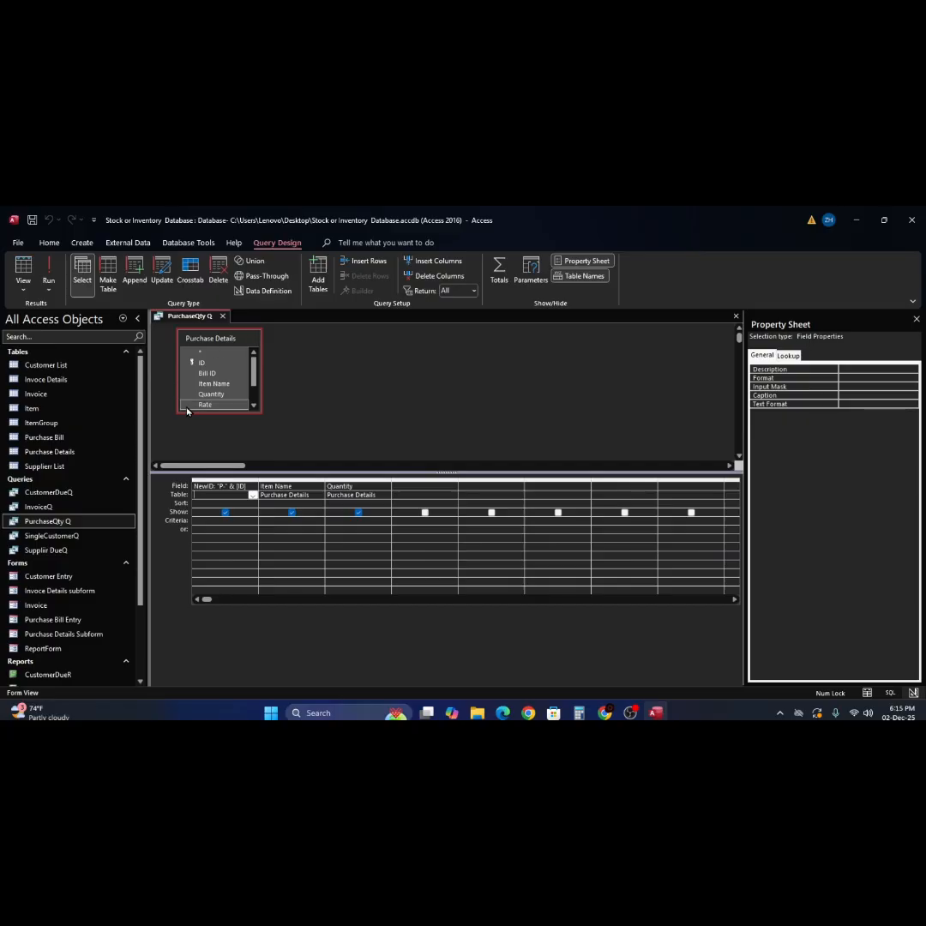
left_click(221, 486)
type("-")
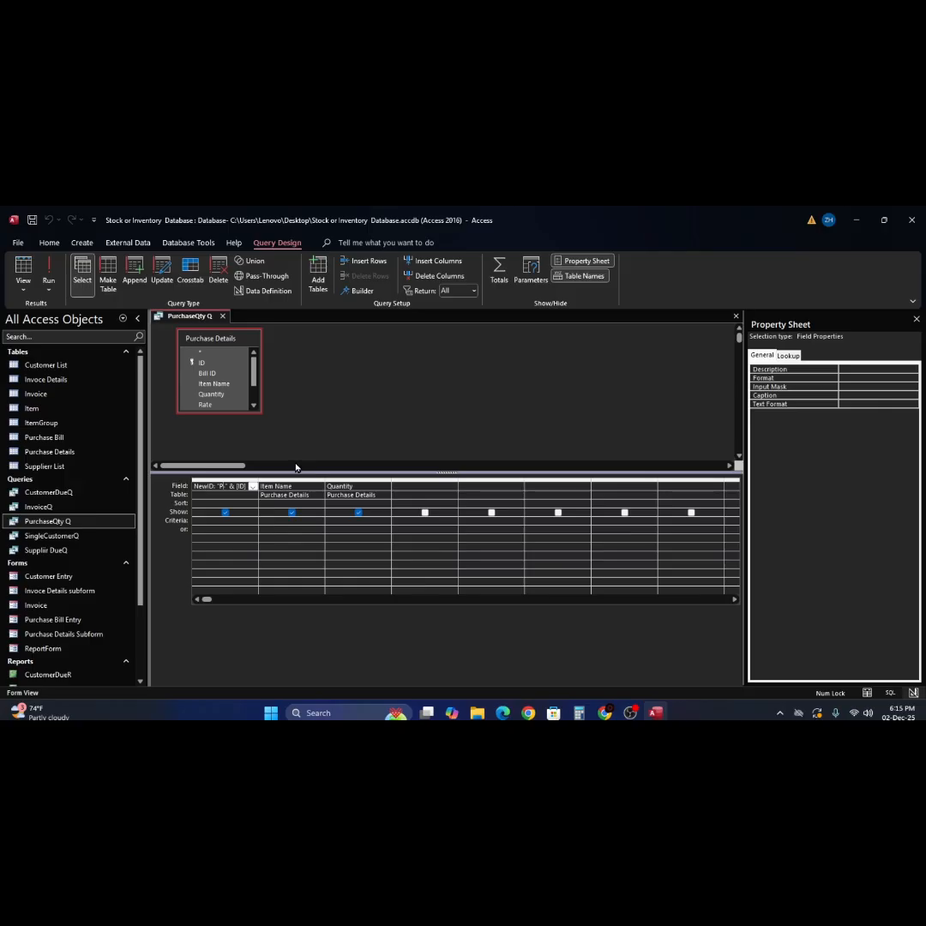
key("BackSpace")
left_click(735, 317)
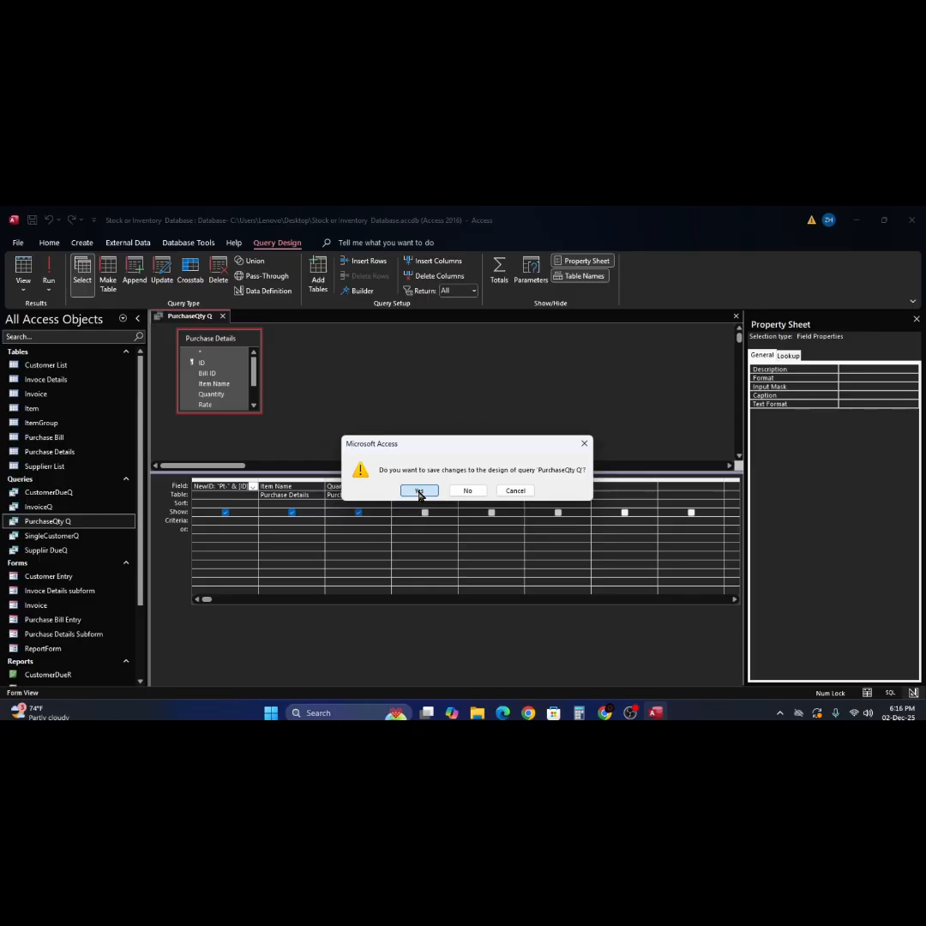
left_click(419, 490)
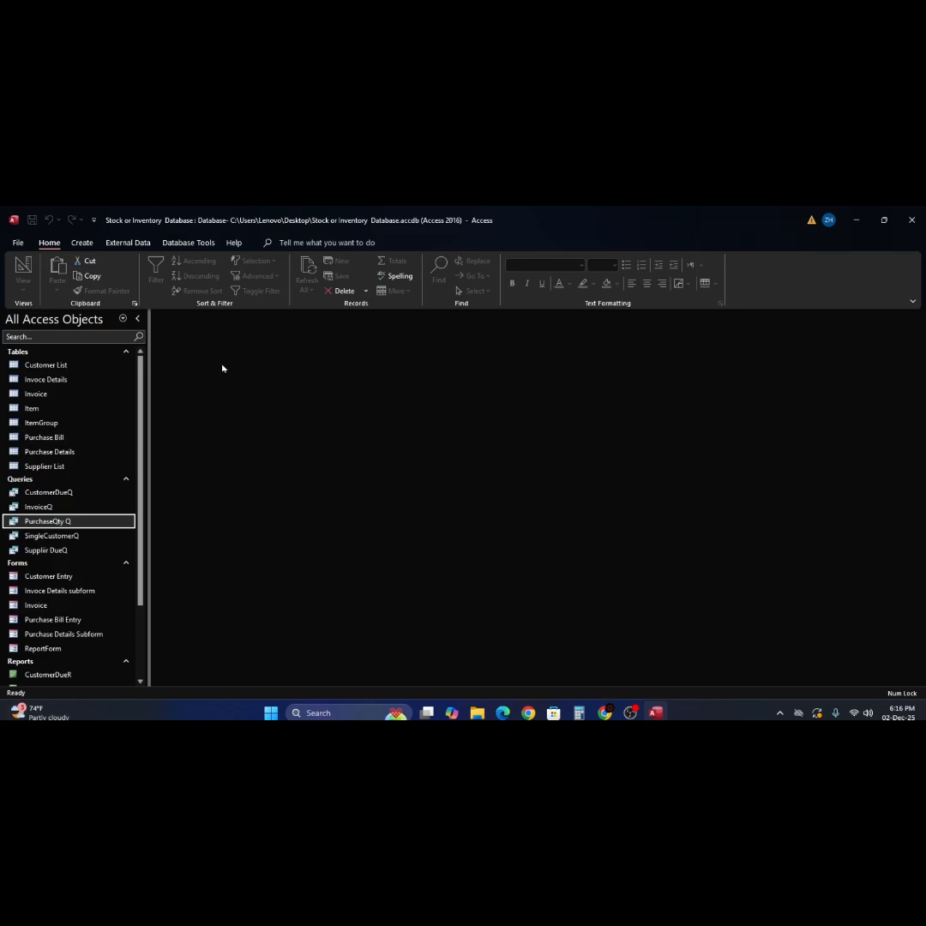
- Start a simple detail query on the Invoce Details table with the ID, Item Name and Quantity fields
left_click(44, 379)
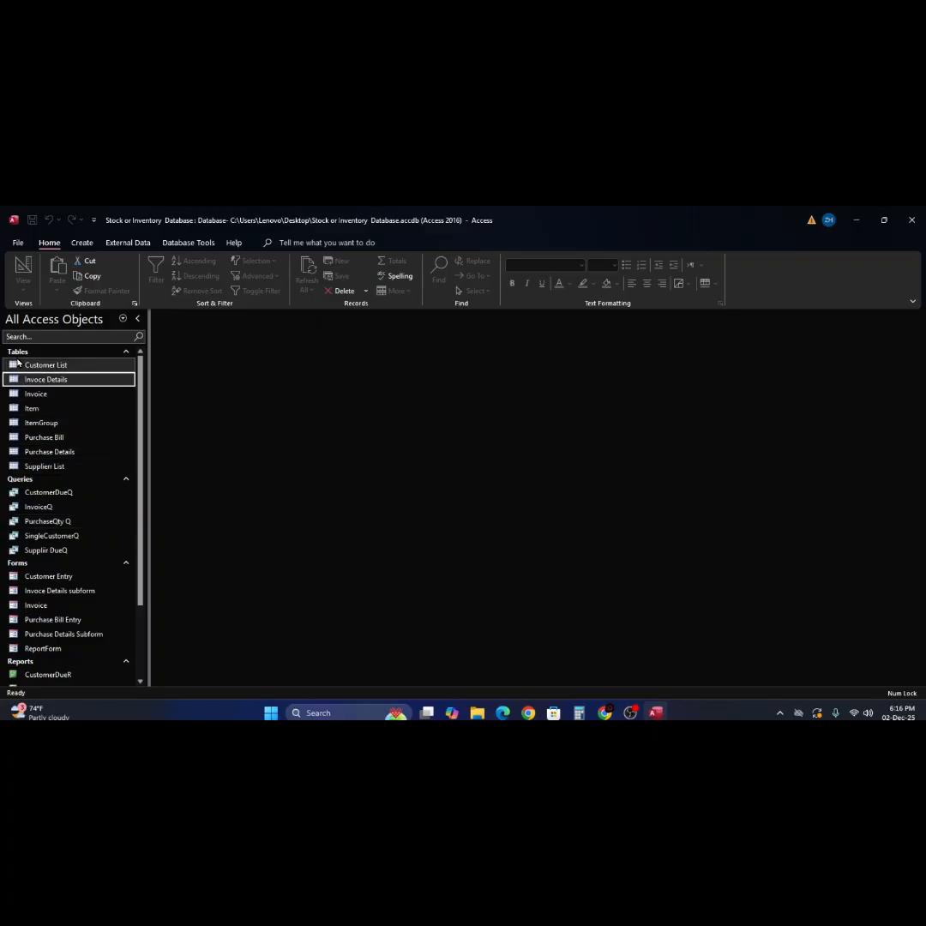
left_click(82, 243)
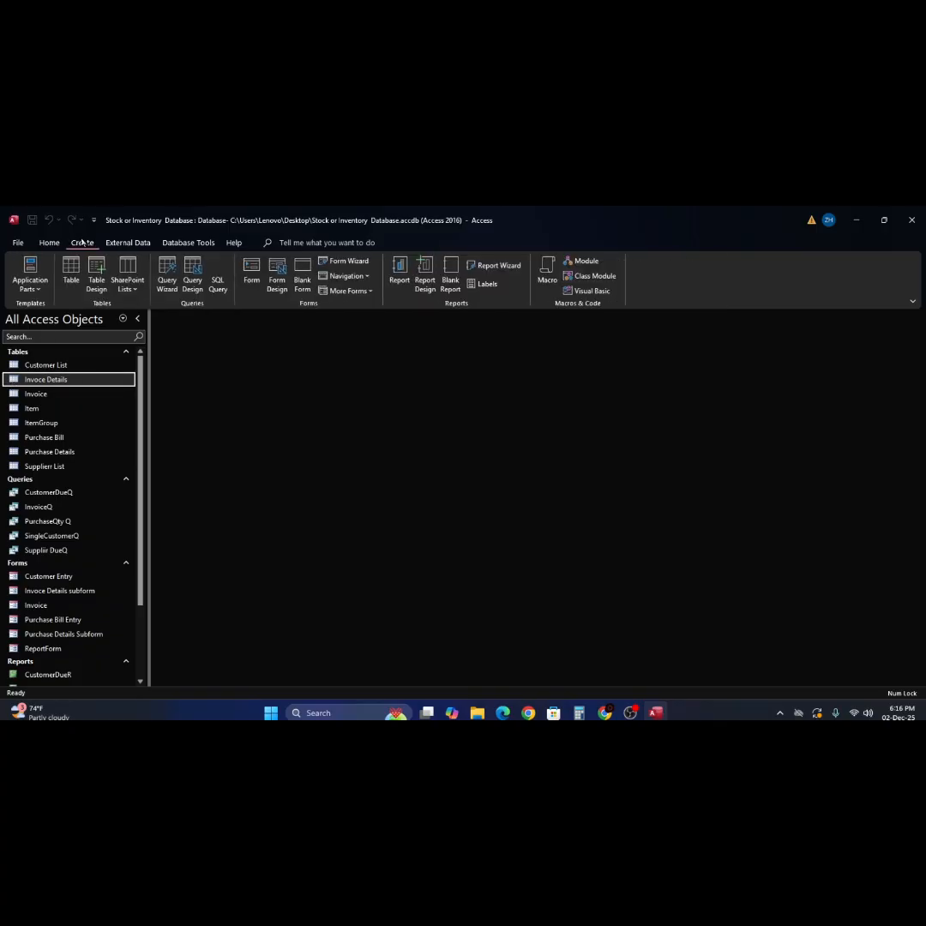
left_click(167, 281)
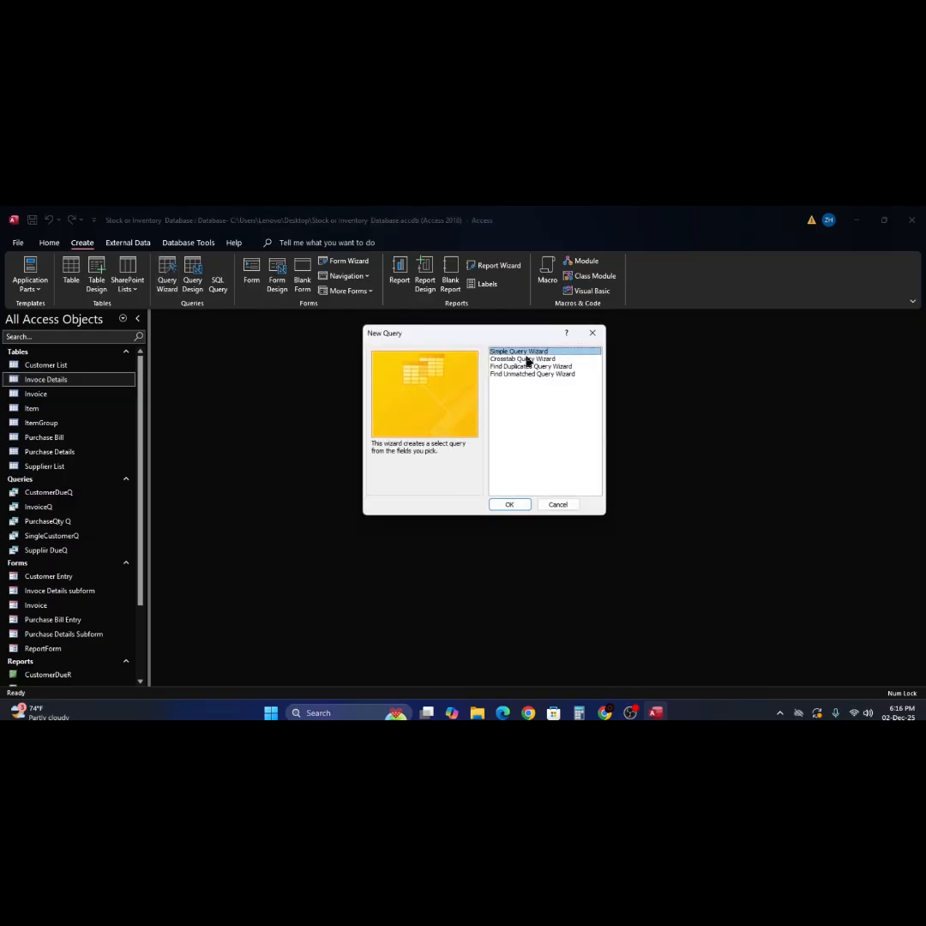
left_click(517, 506)
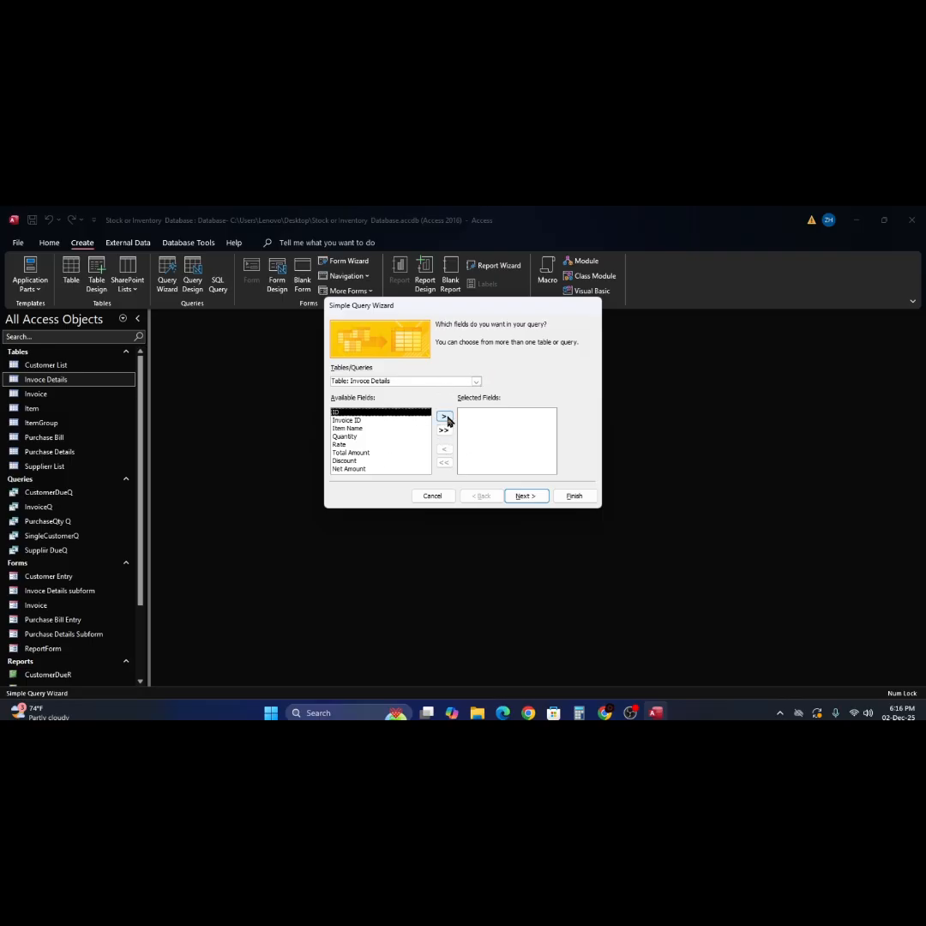
left_click(444, 417)
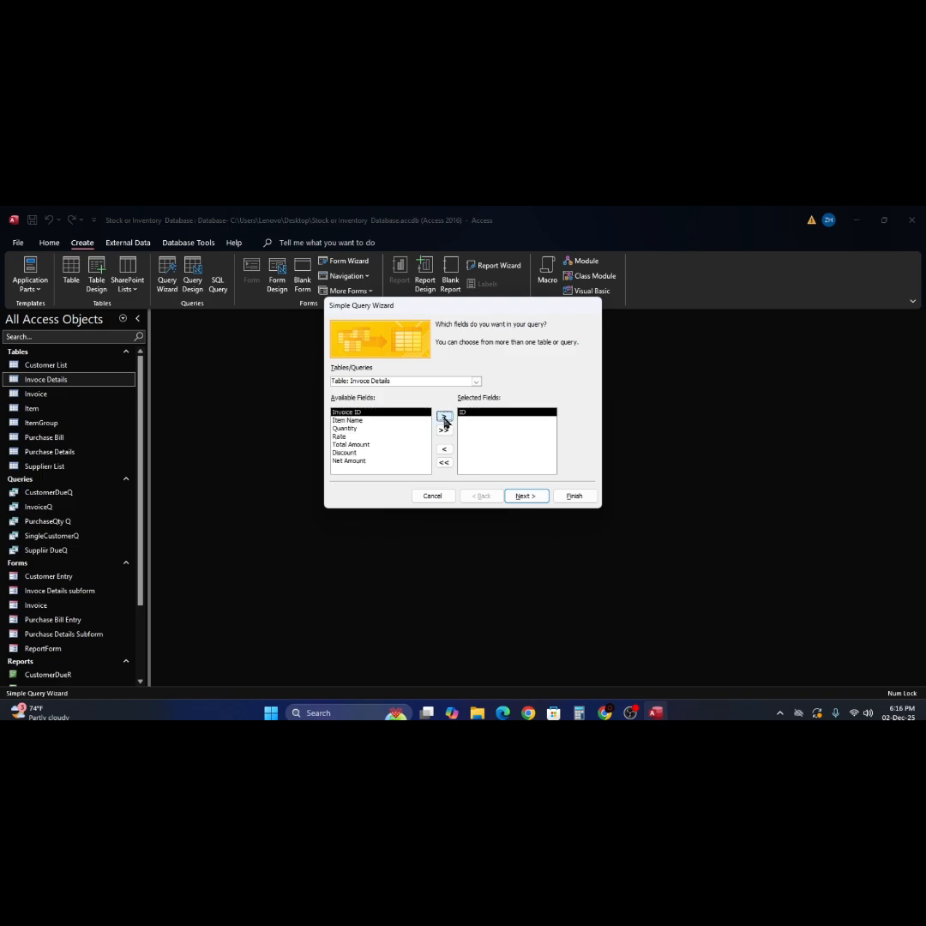
left_click(350, 420)
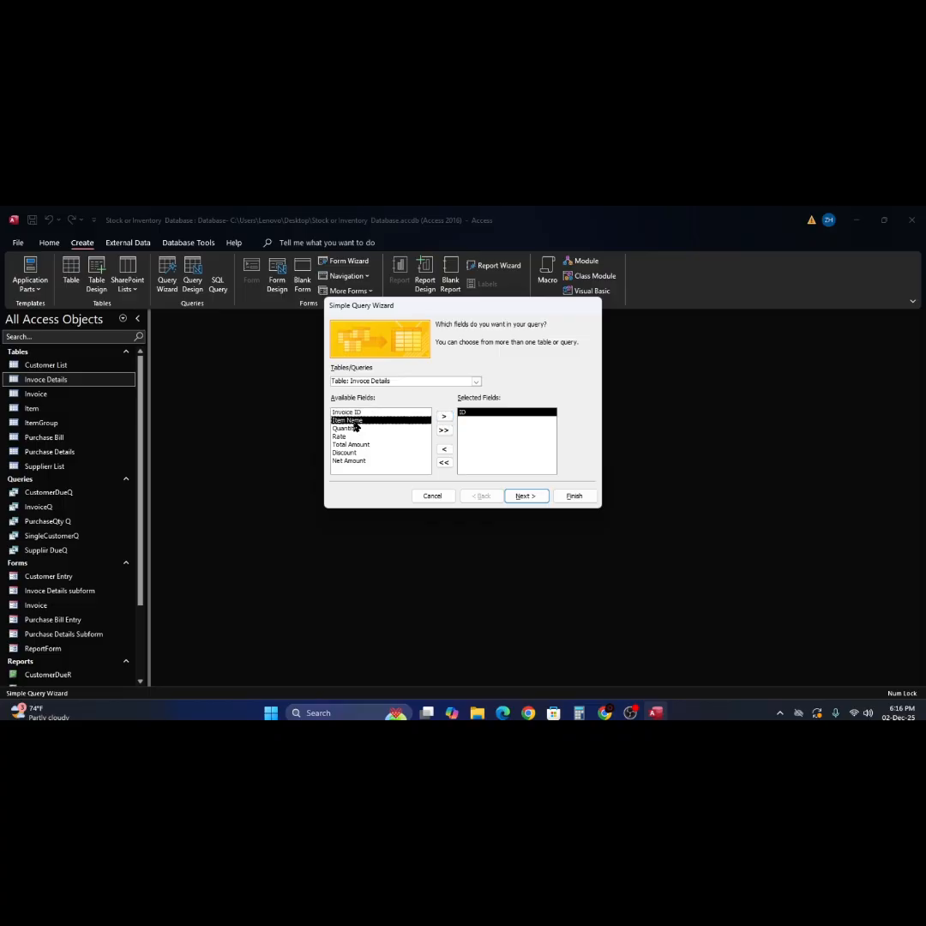
left_click(444, 417)
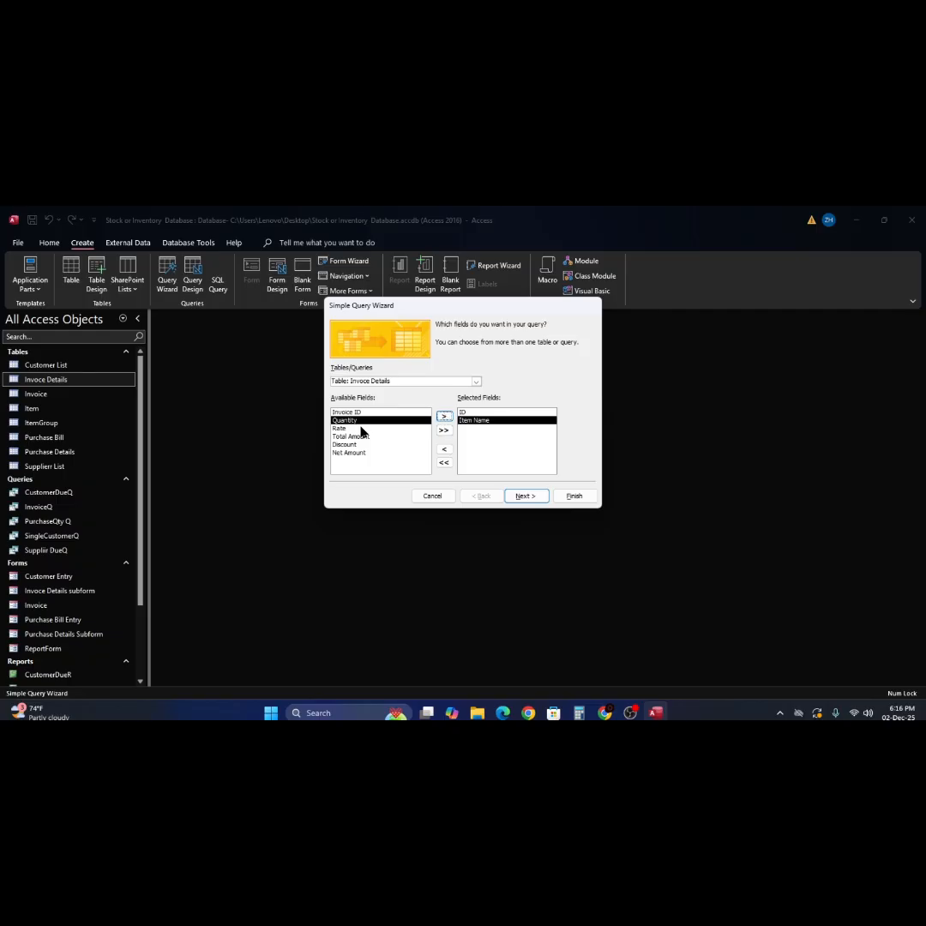
left_click(443, 417)
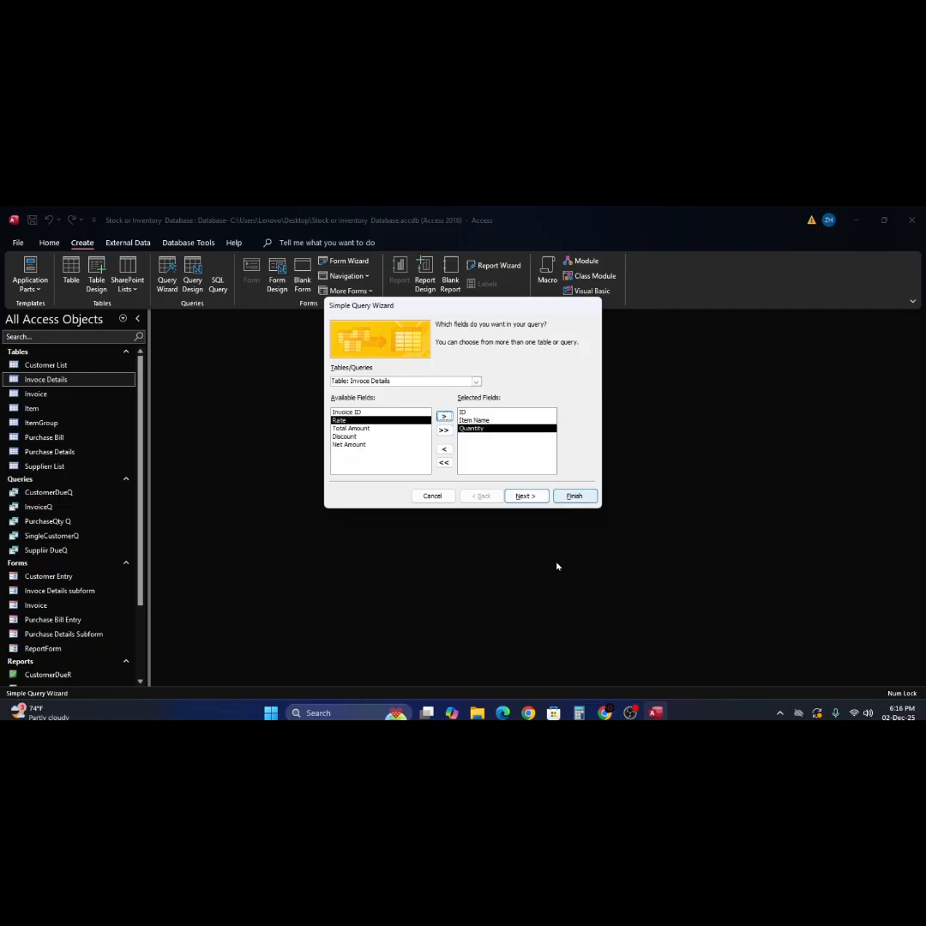
left_click(527, 497)
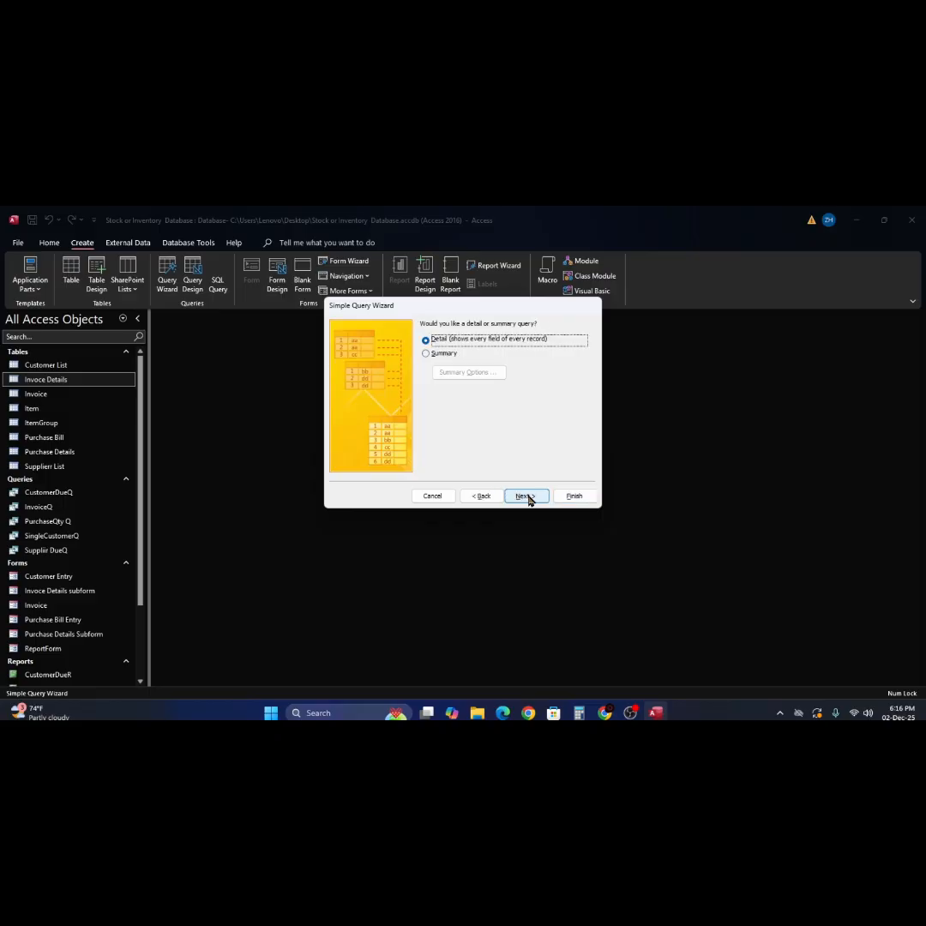
left_click(526, 496)
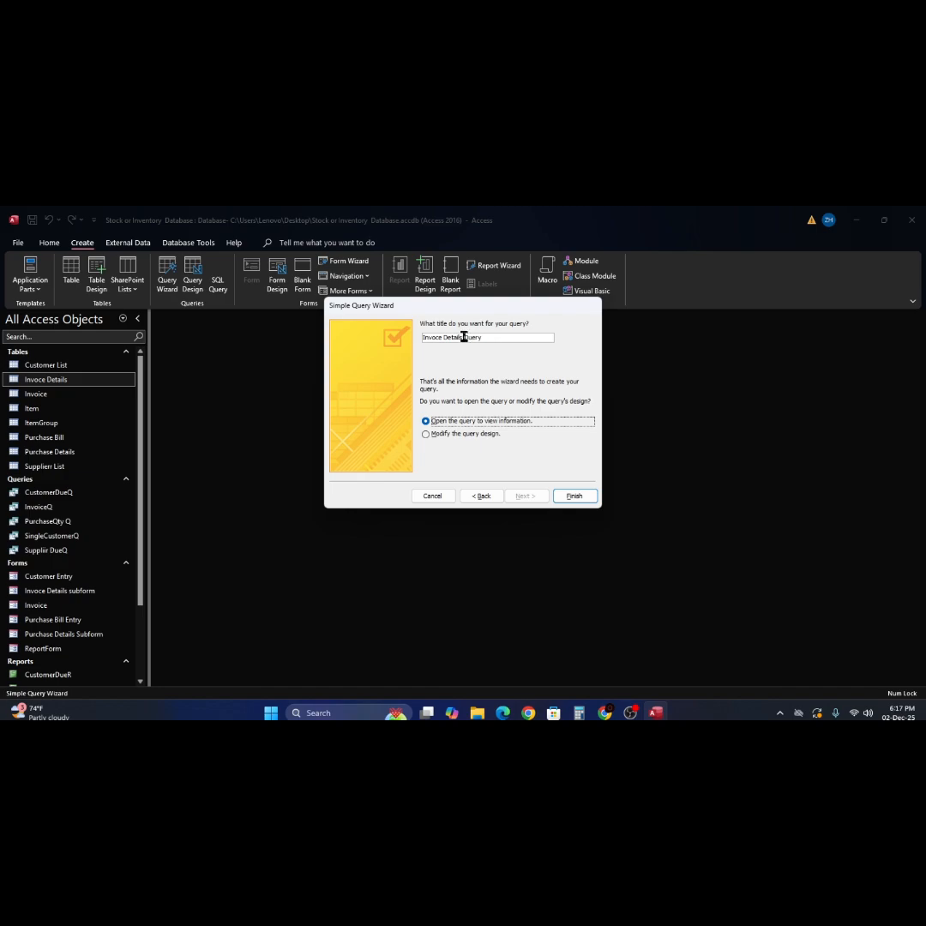
- Title the query SalesQtyQ and finish the wizard, opening the query to view its information
left_click_drag(463, 337, 423, 337)
type("SalesQ")
type("t")
type("y")
key("BackSpace")
type("y")
key("Delete")
left_click(579, 499)
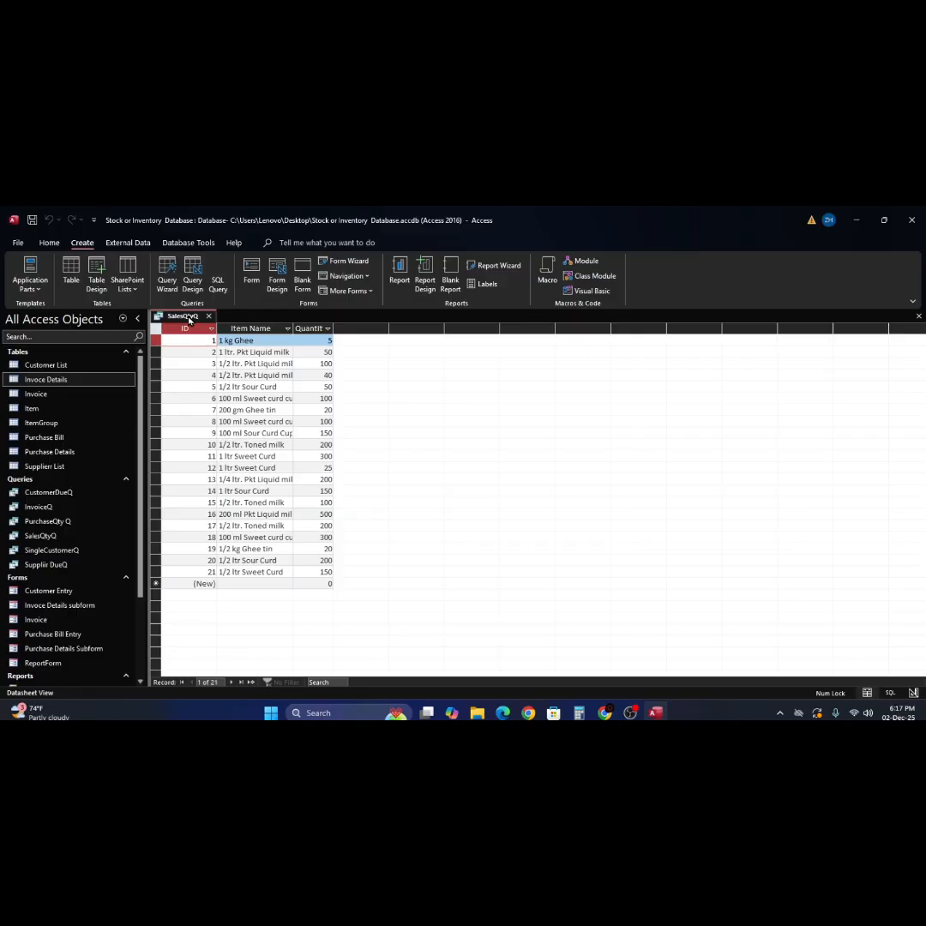
- Switch SalesQtyQ to Design View and add a calculated column NewID: "S-" after the Quantity field
right_click(189, 319)
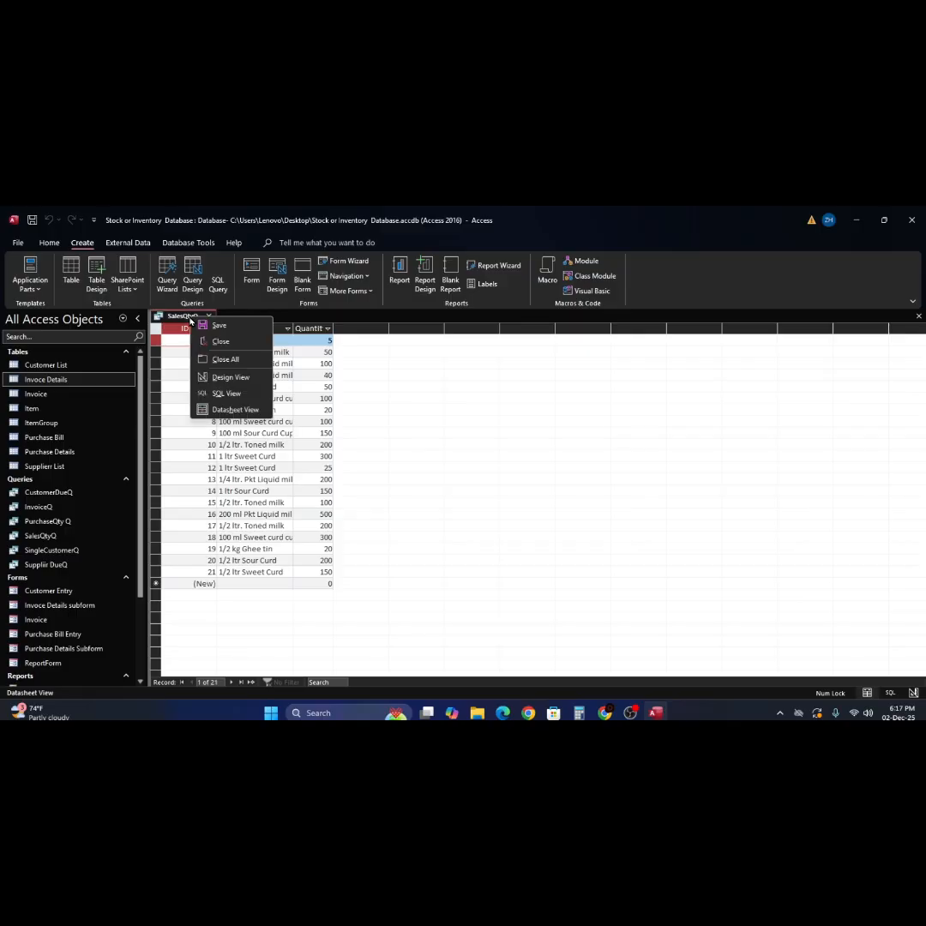
left_click(225, 379)
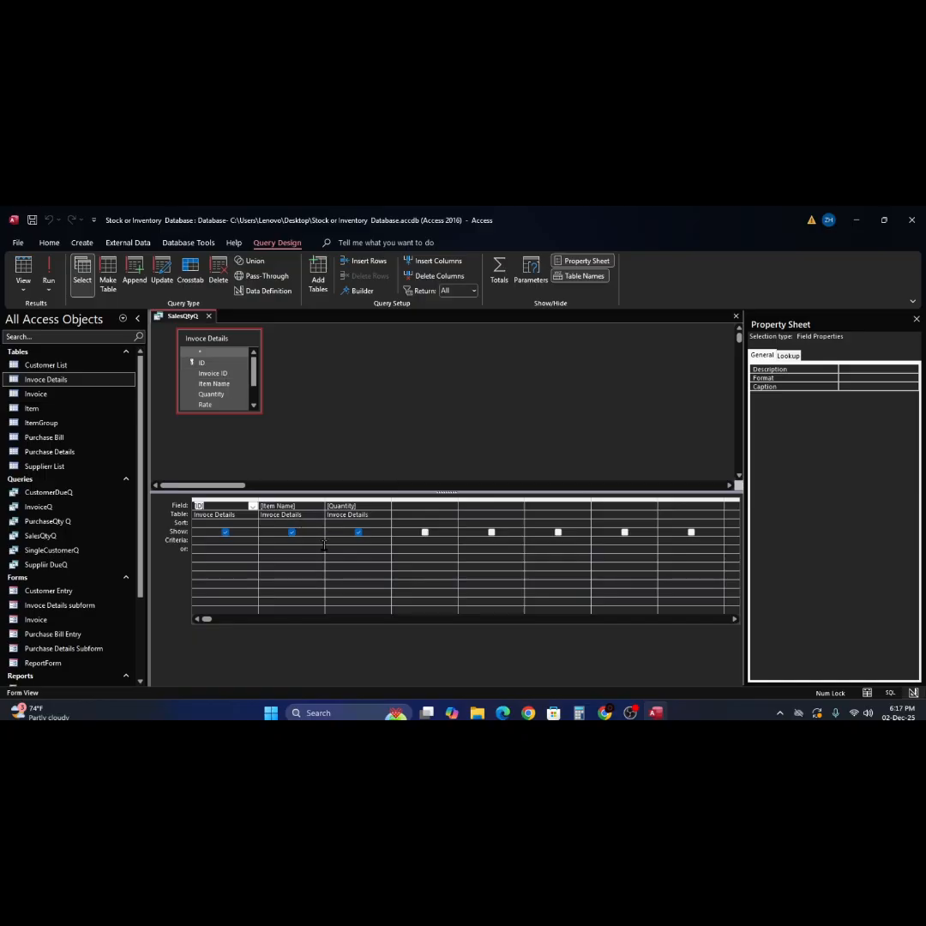
left_click(360, 505)
left_click(415, 506)
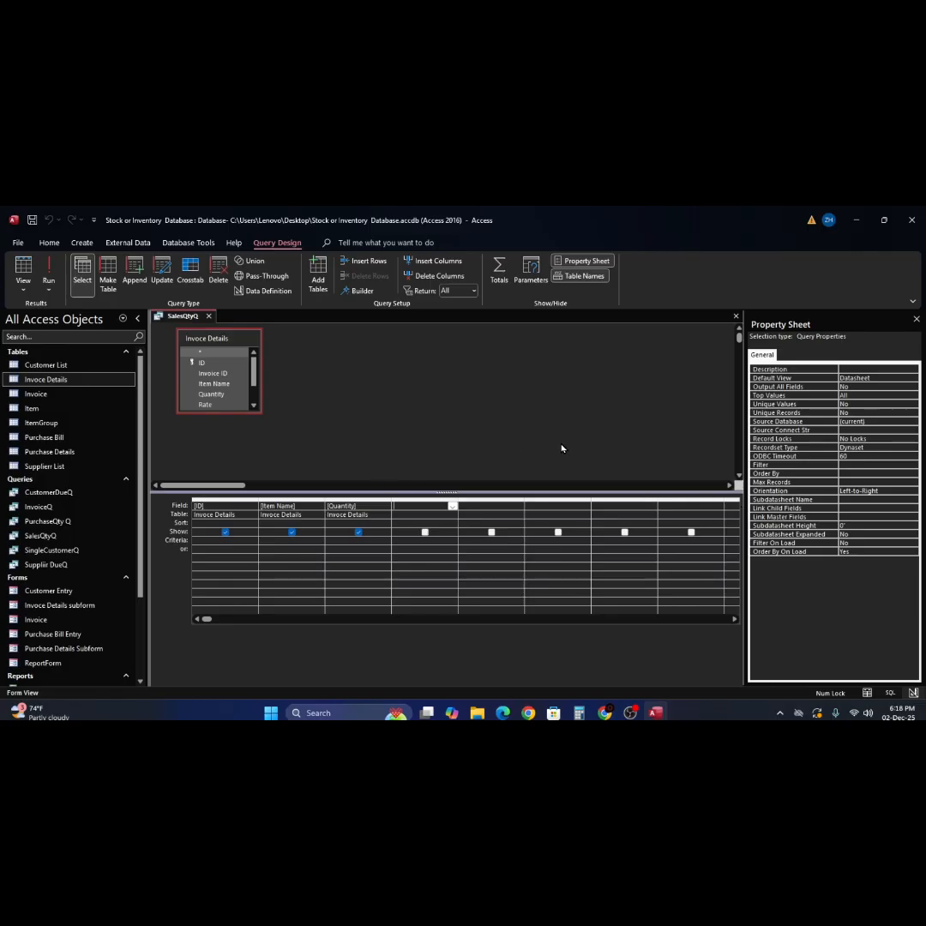
type("Net Amount")
type("NewID: \"S-")
key("Tab")
left_click(436, 507)
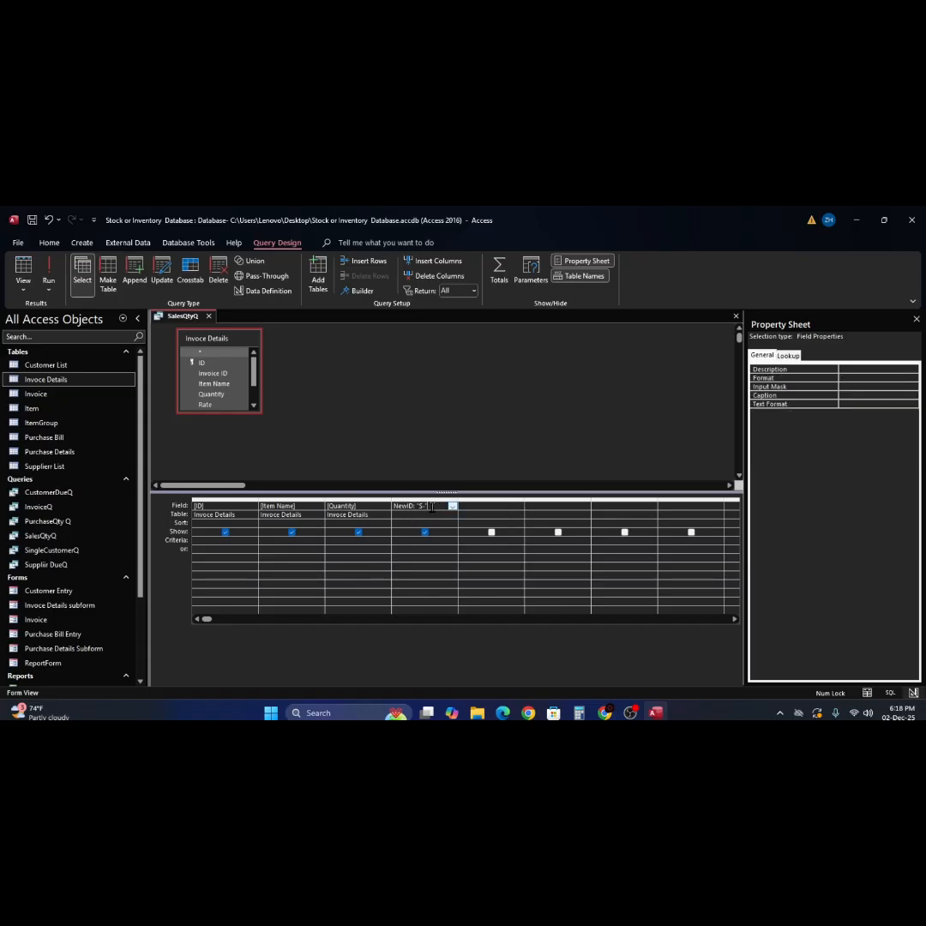
- Exclude the ID field of SalesQtyQ from the query output
left_click(216, 507)
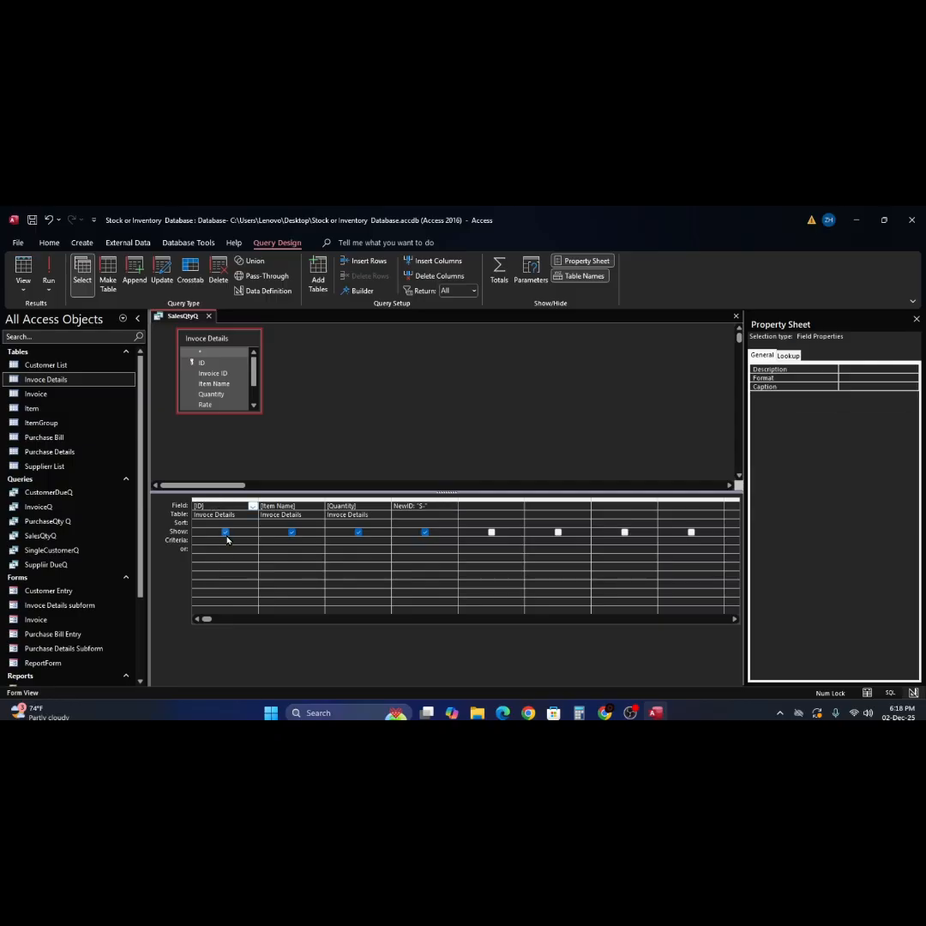
left_click(226, 533)
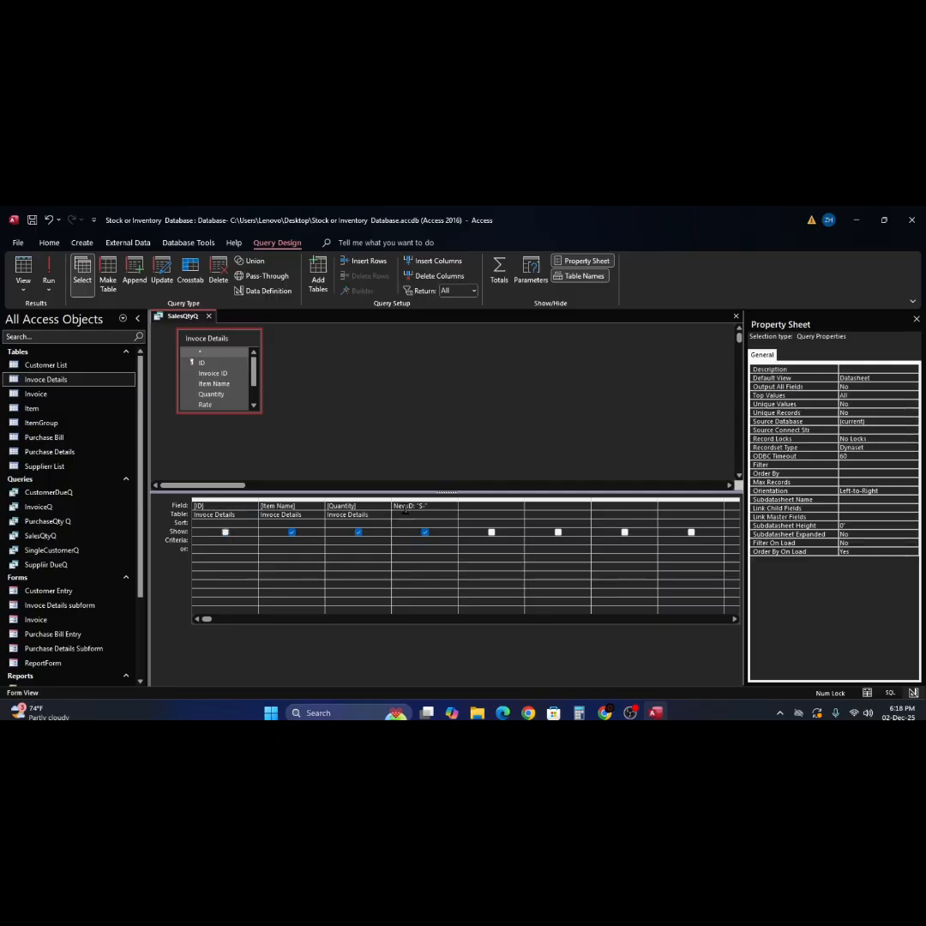
left_click(434, 506)
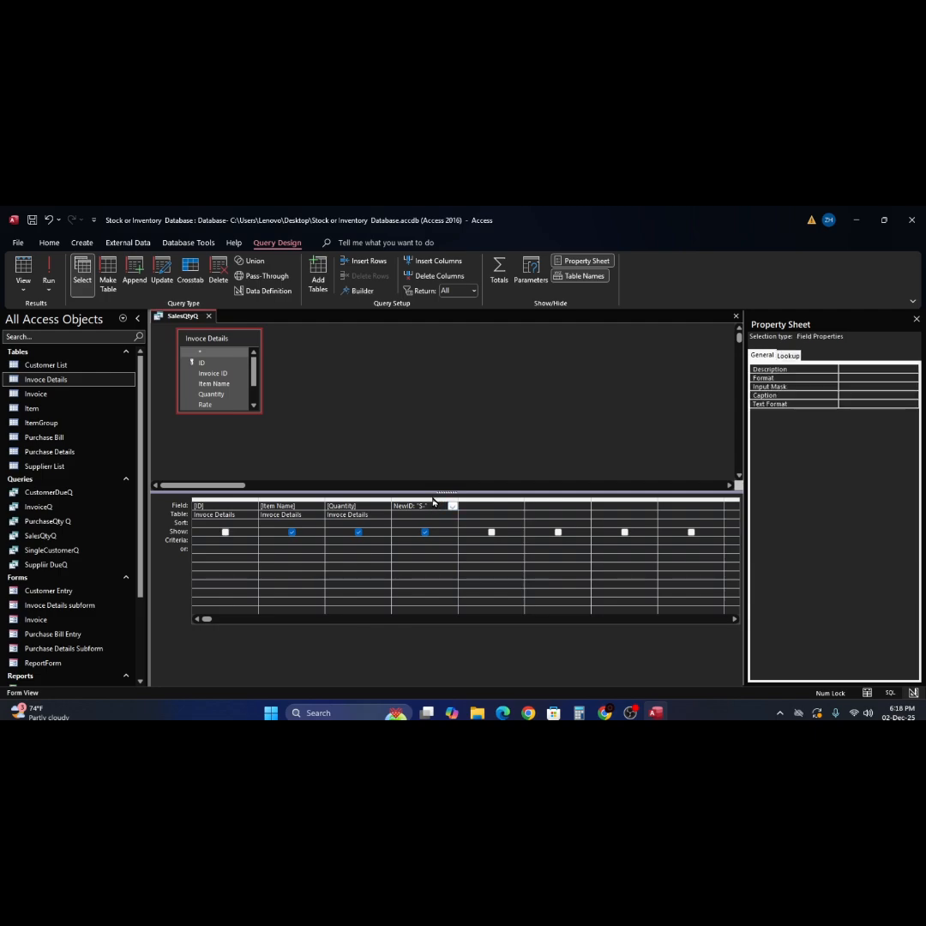
left_click(432, 498)
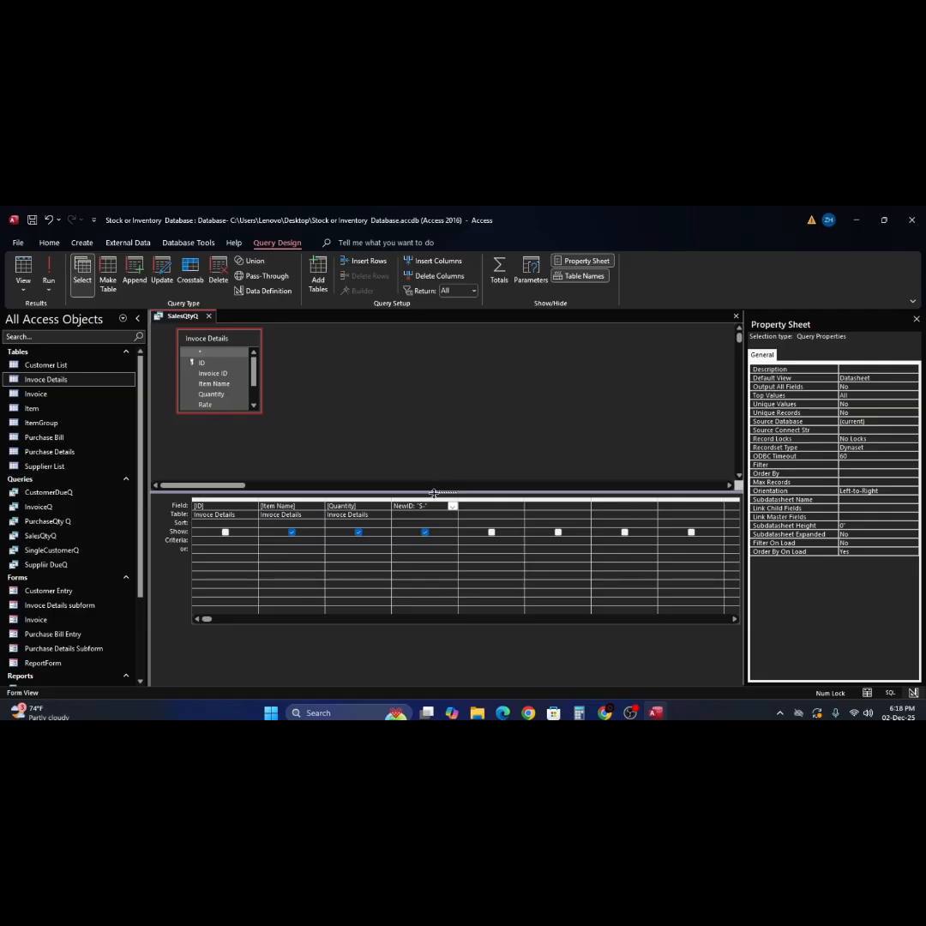
left_click(225, 531)
left_click(427, 499)
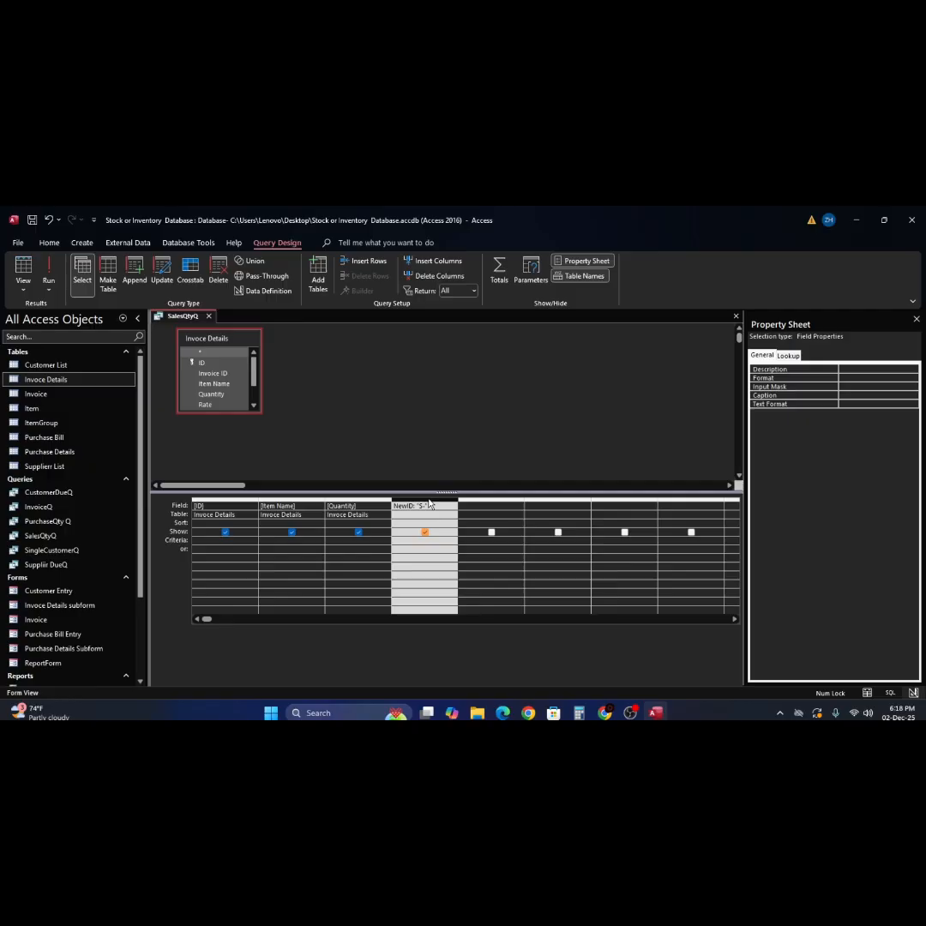
left_click(224, 532)
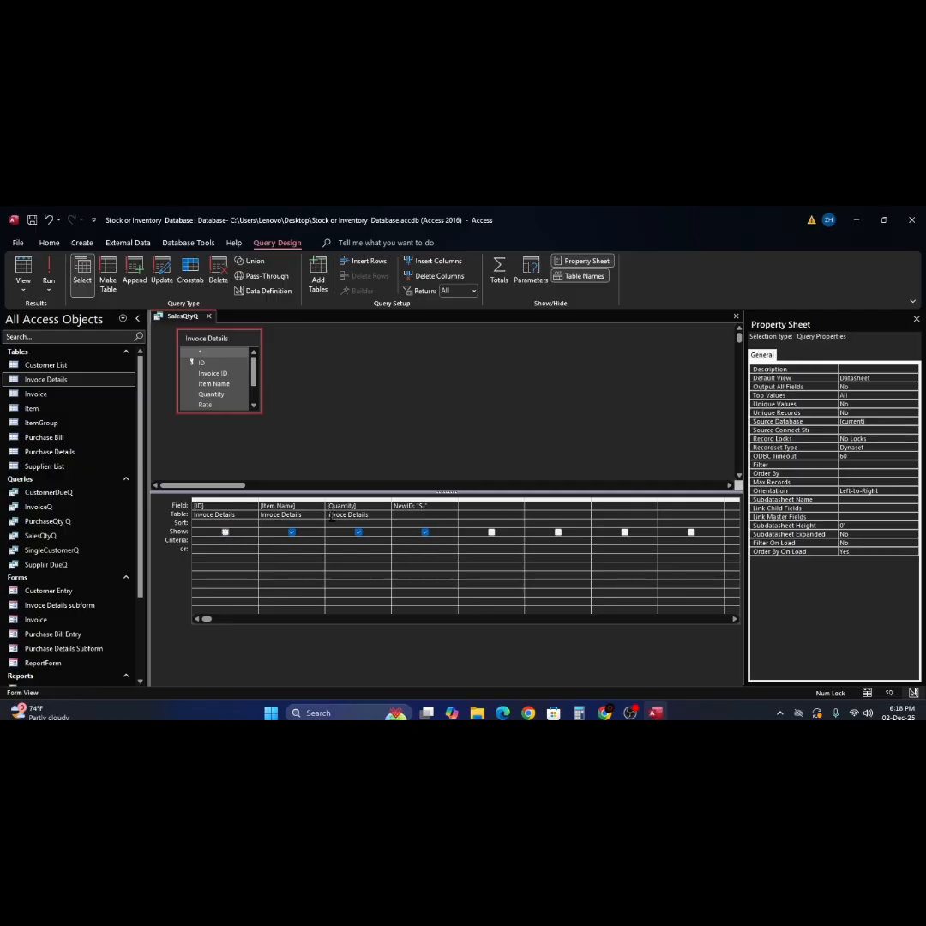
- Move the NewID column in front of the ID column and run SalesQtyQ
left_click(431, 498)
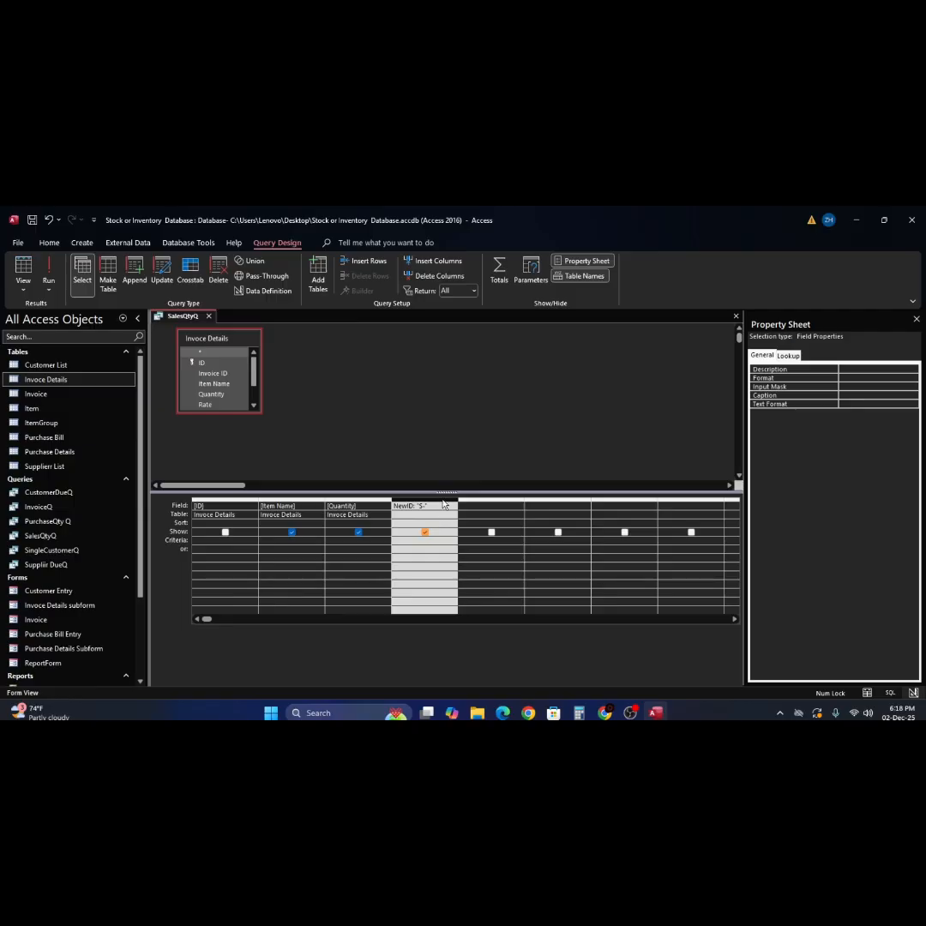
left_click_drag(443, 504, 202, 509)
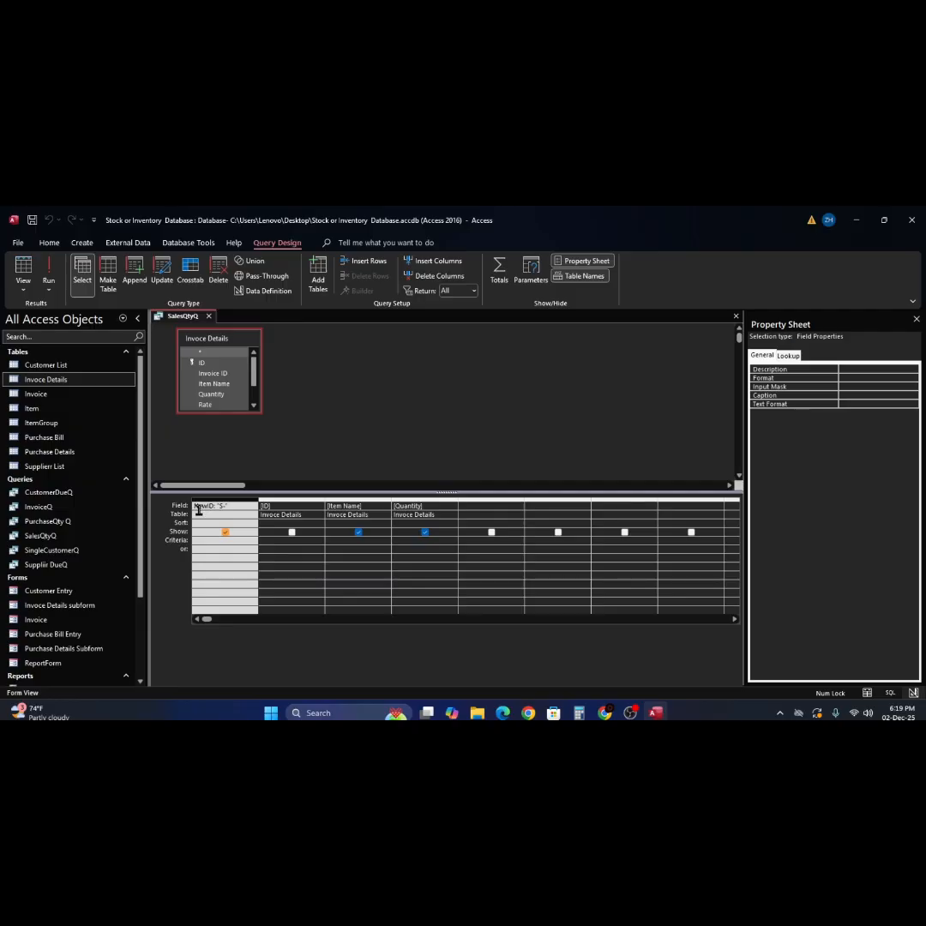
left_click(48, 273)
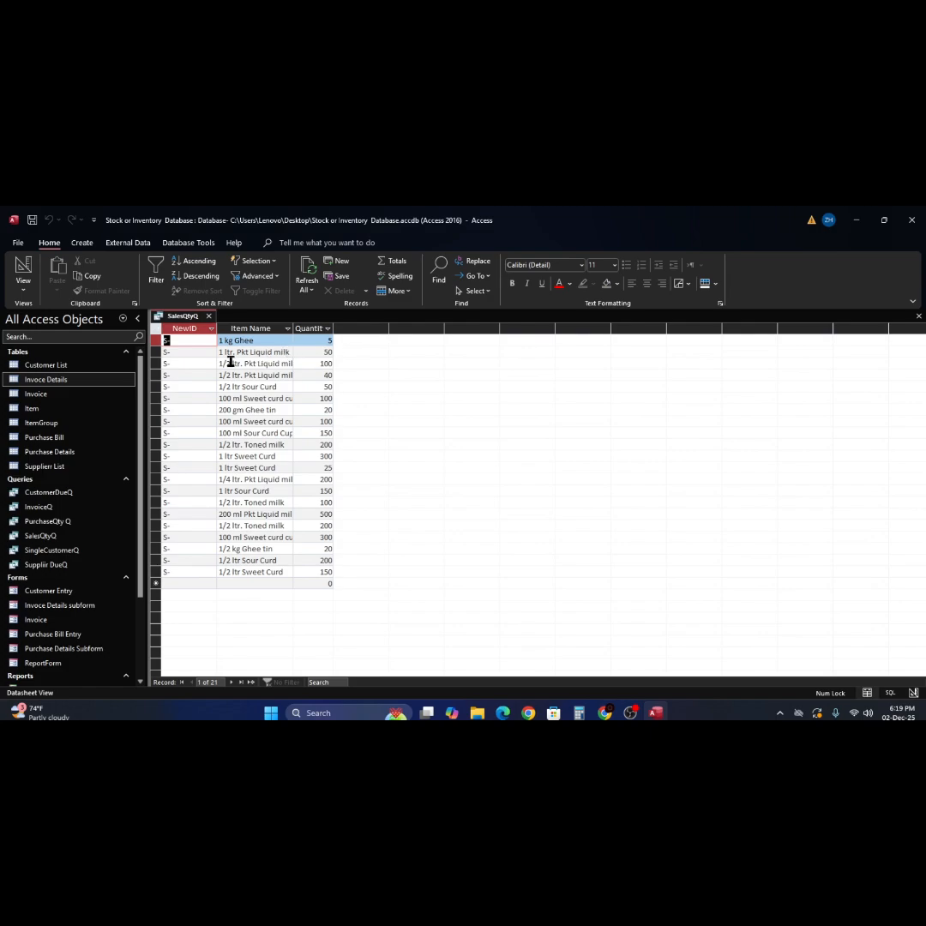
left_click(188, 340)
- Open PurchaseQty Q in Design View and run it to examine its NewID values
right_click(18, 522)
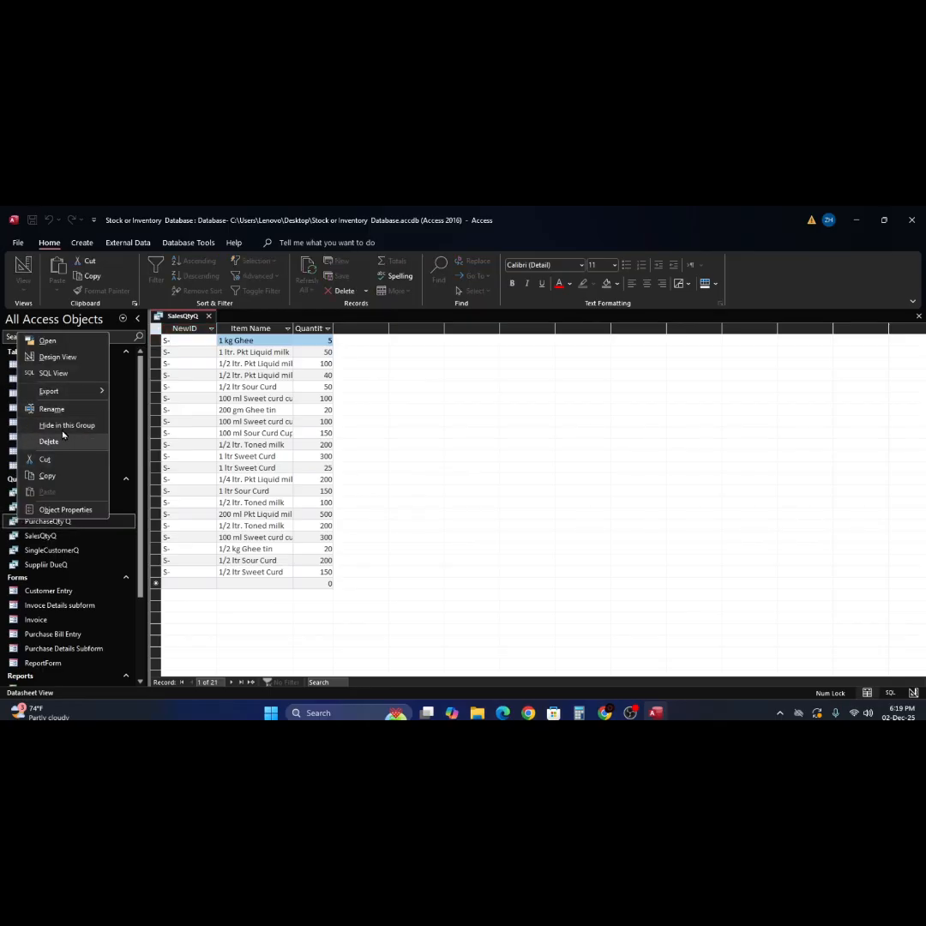
left_click(72, 359)
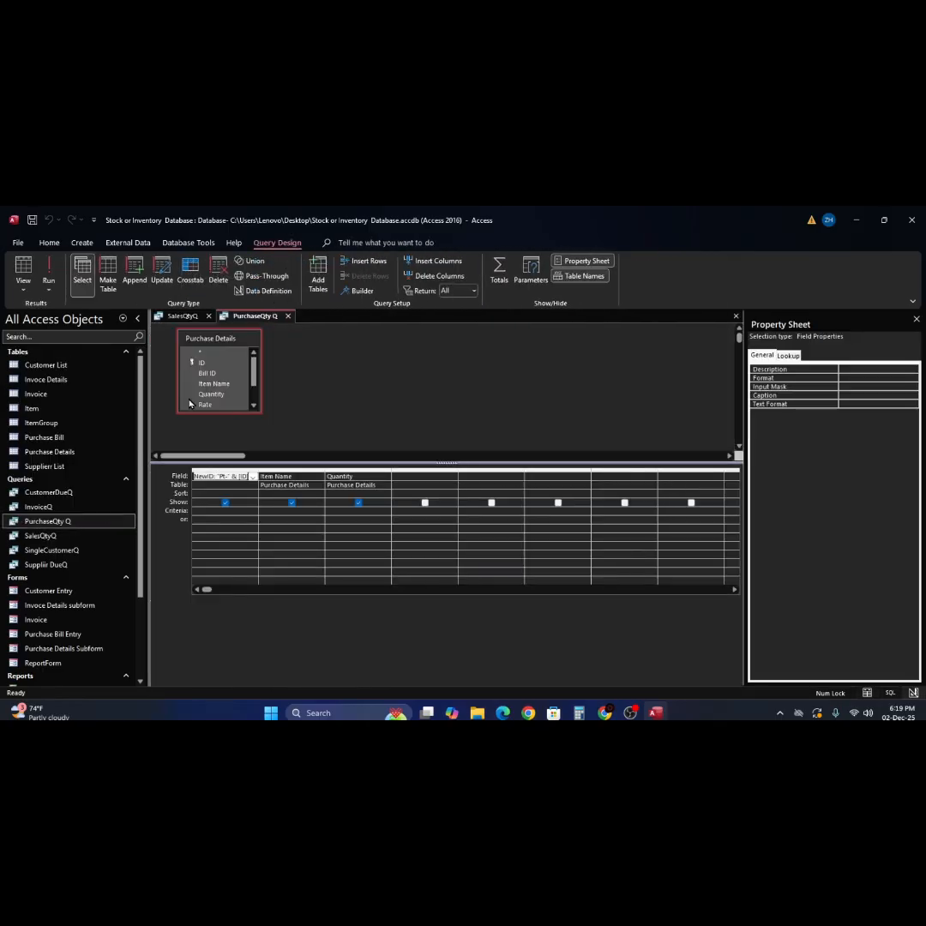
left_click(49, 270)
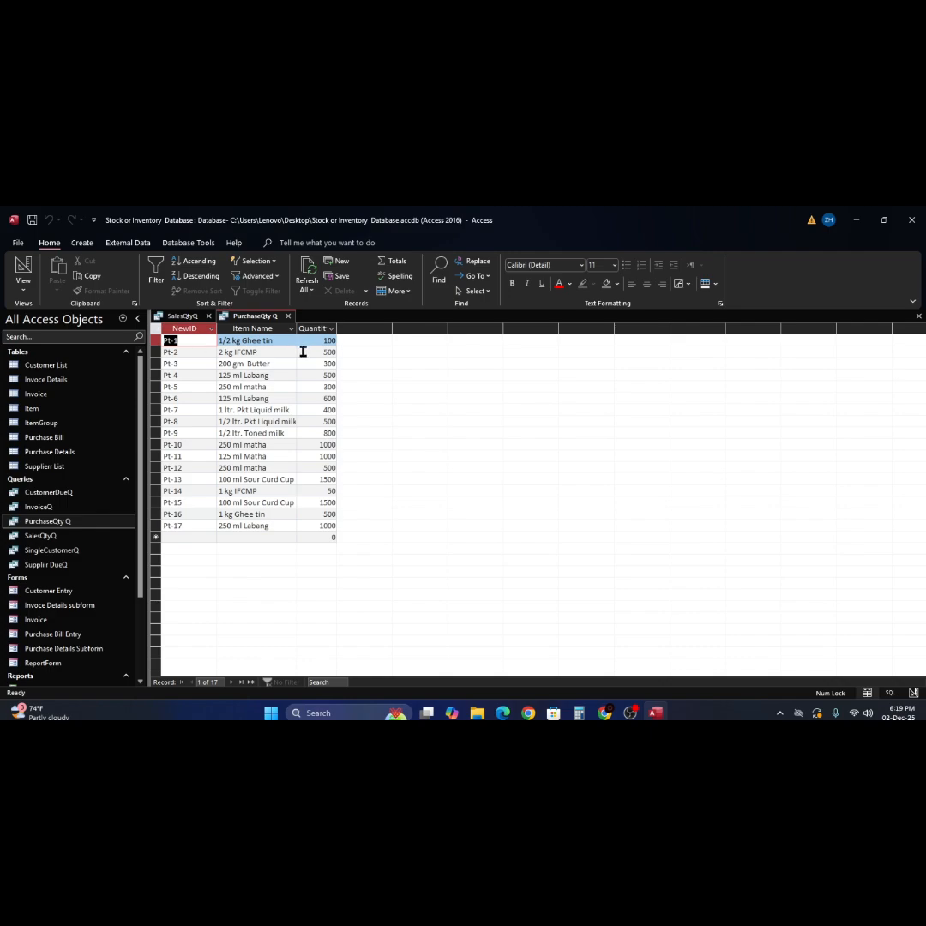
- Return SalesQtyQ to Design View, change its NewID prefix to "St-" and run the query
left_click(180, 317)
right_click(181, 319)
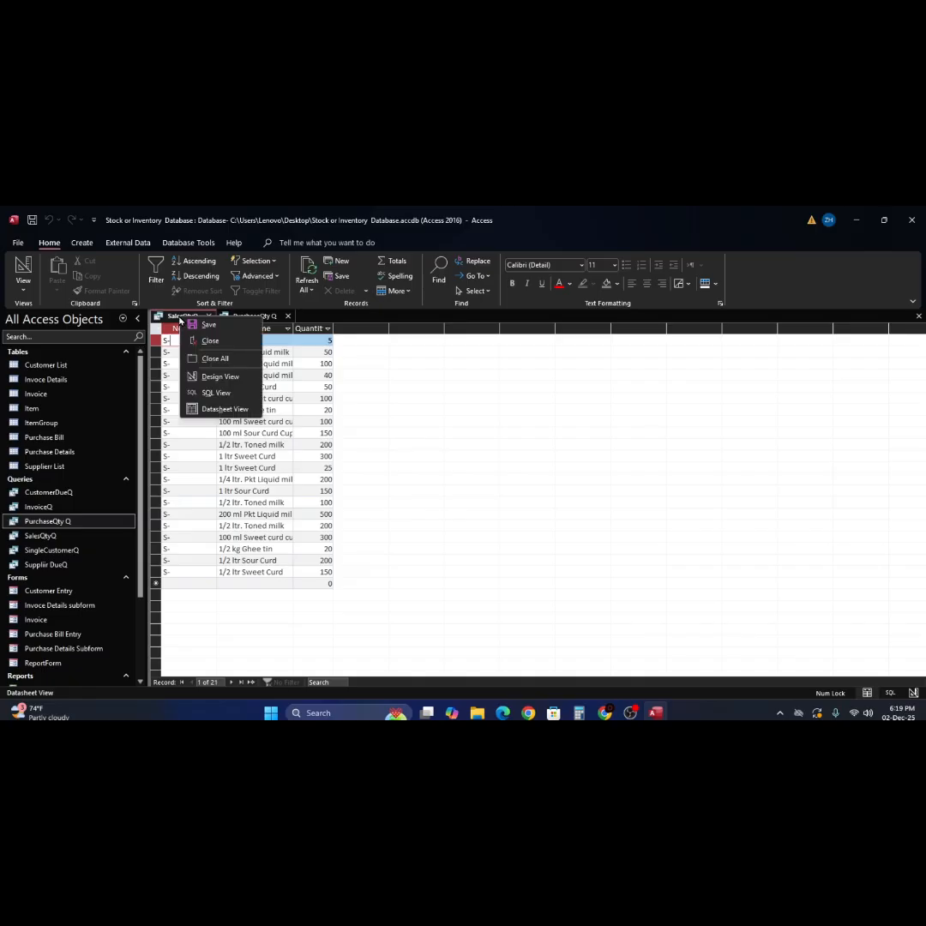
left_click(220, 377)
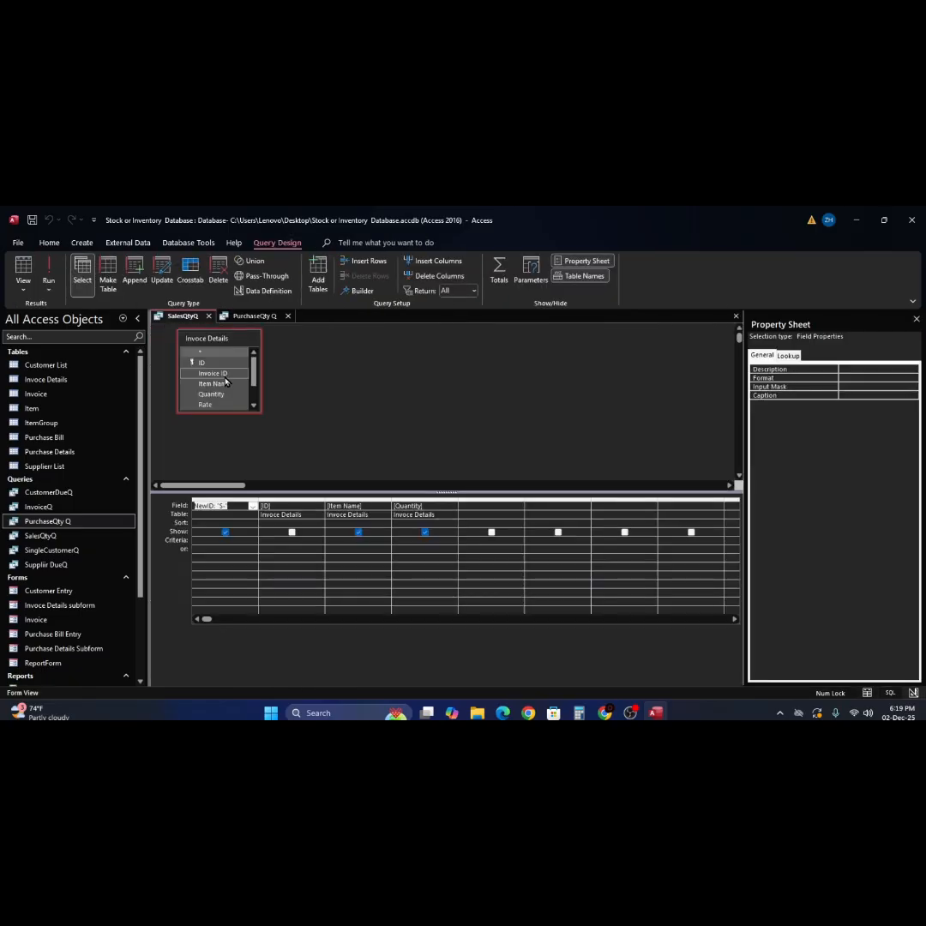
left_click(233, 506)
left_click(260, 316)
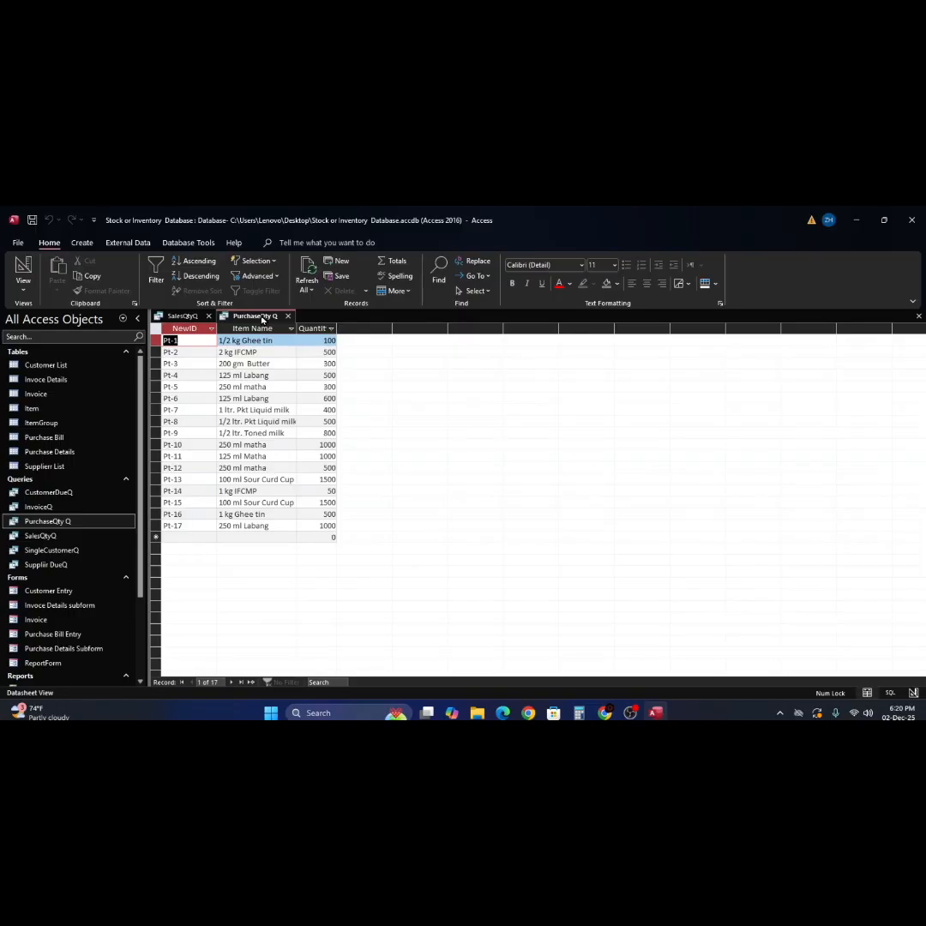
left_click(197, 316)
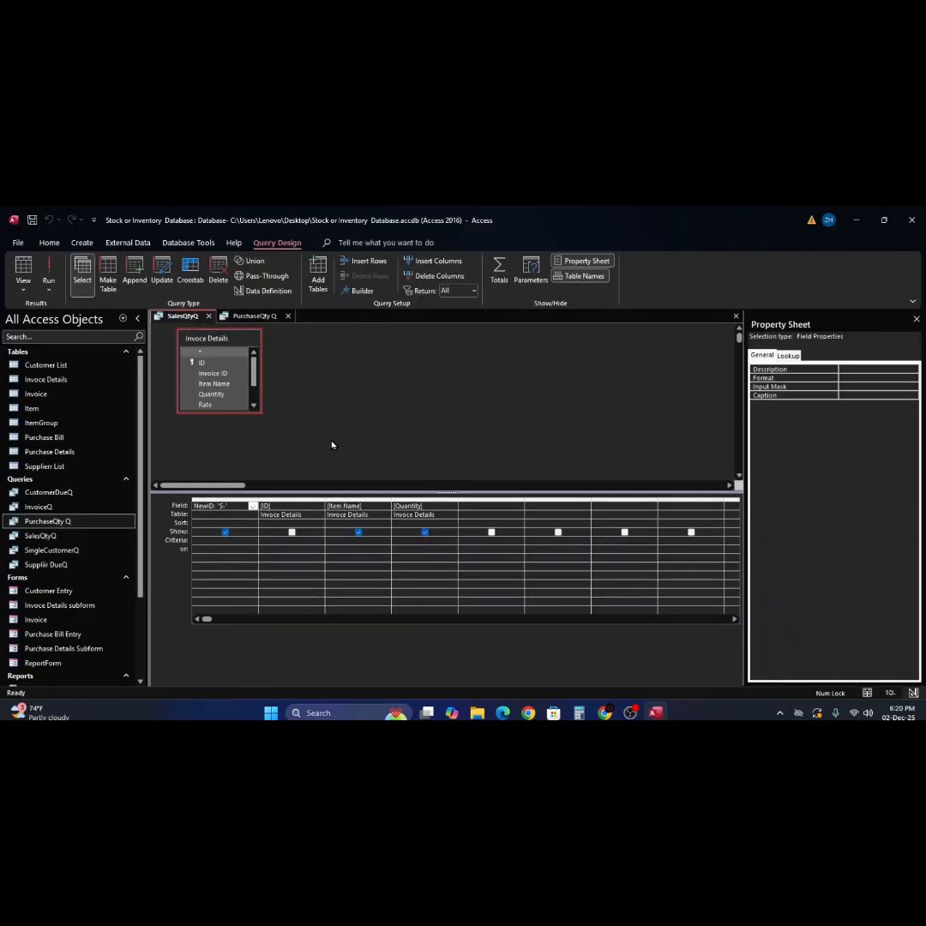
type("t")
left_click(48, 274)
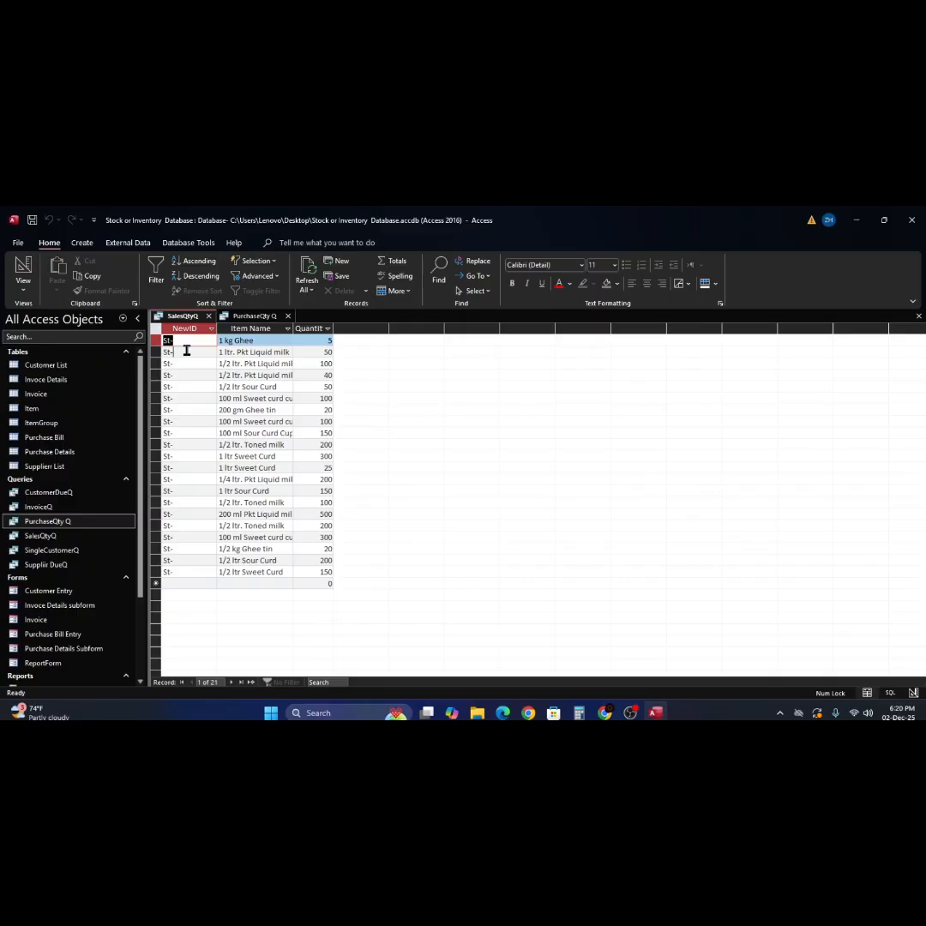
left_click(186, 350)
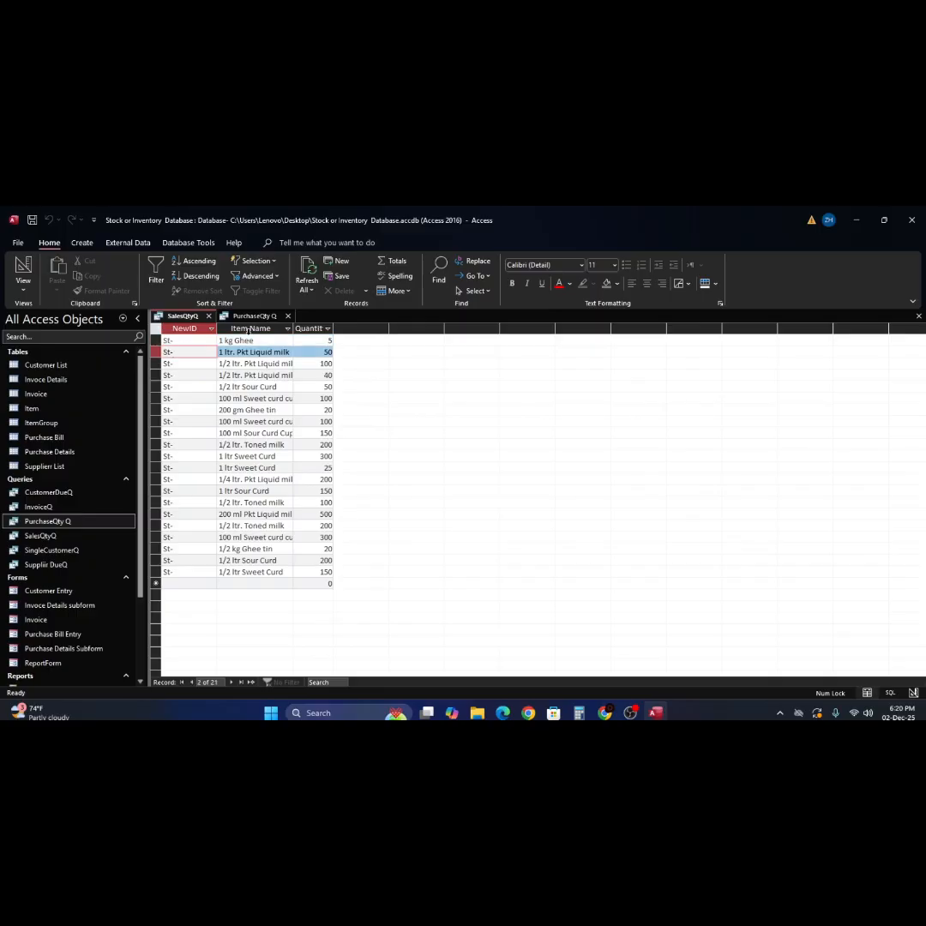
- Change the NewID prefix in SalesQtyQ to "SI-", run it, and close the query with its design saved
right_click(186, 319)
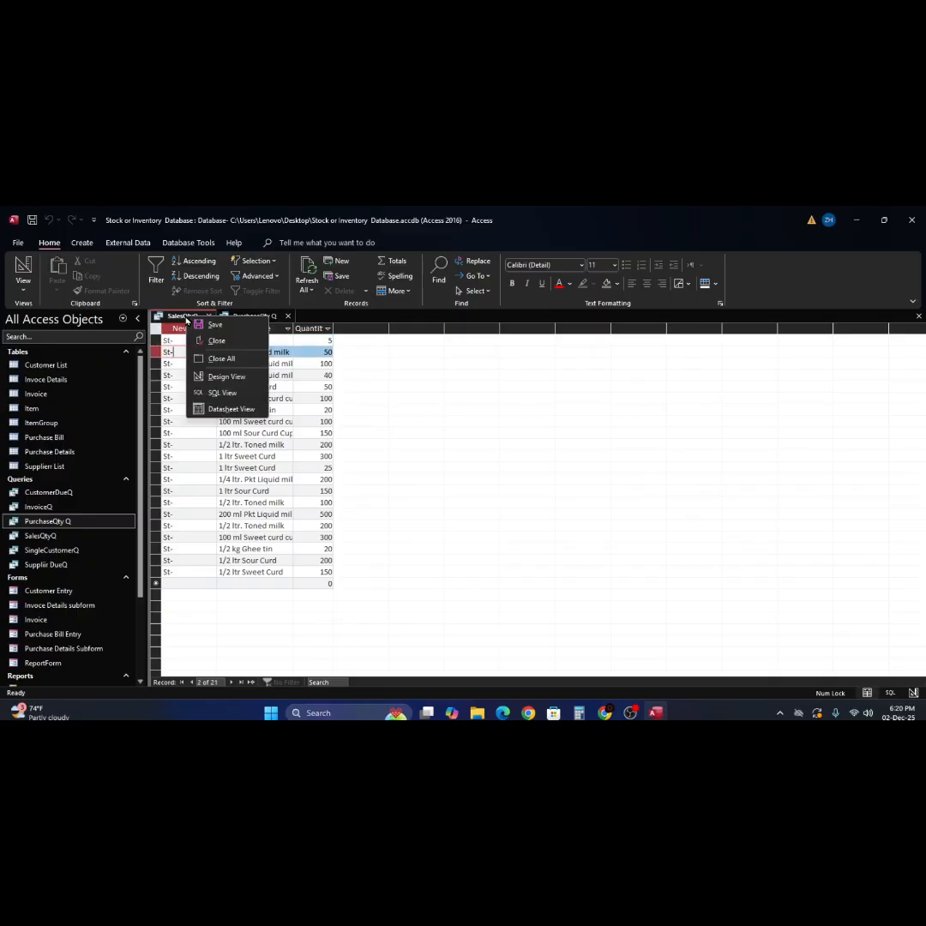
left_click(221, 379)
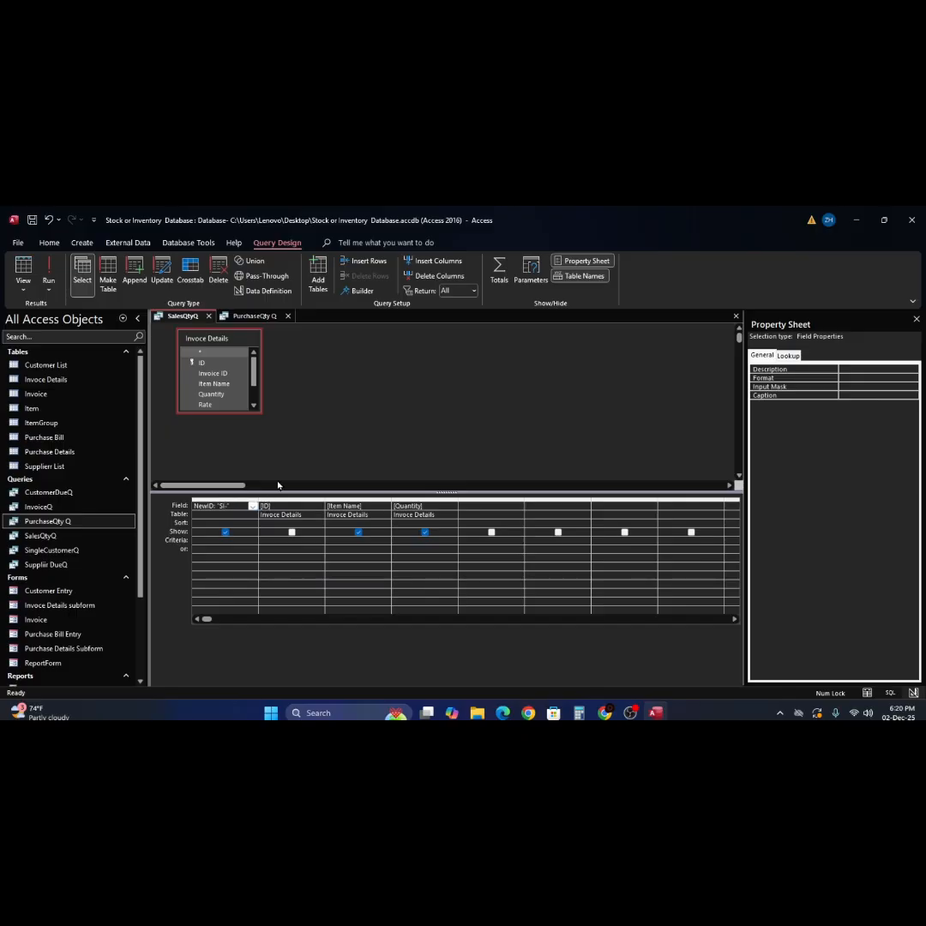
left_click(51, 271)
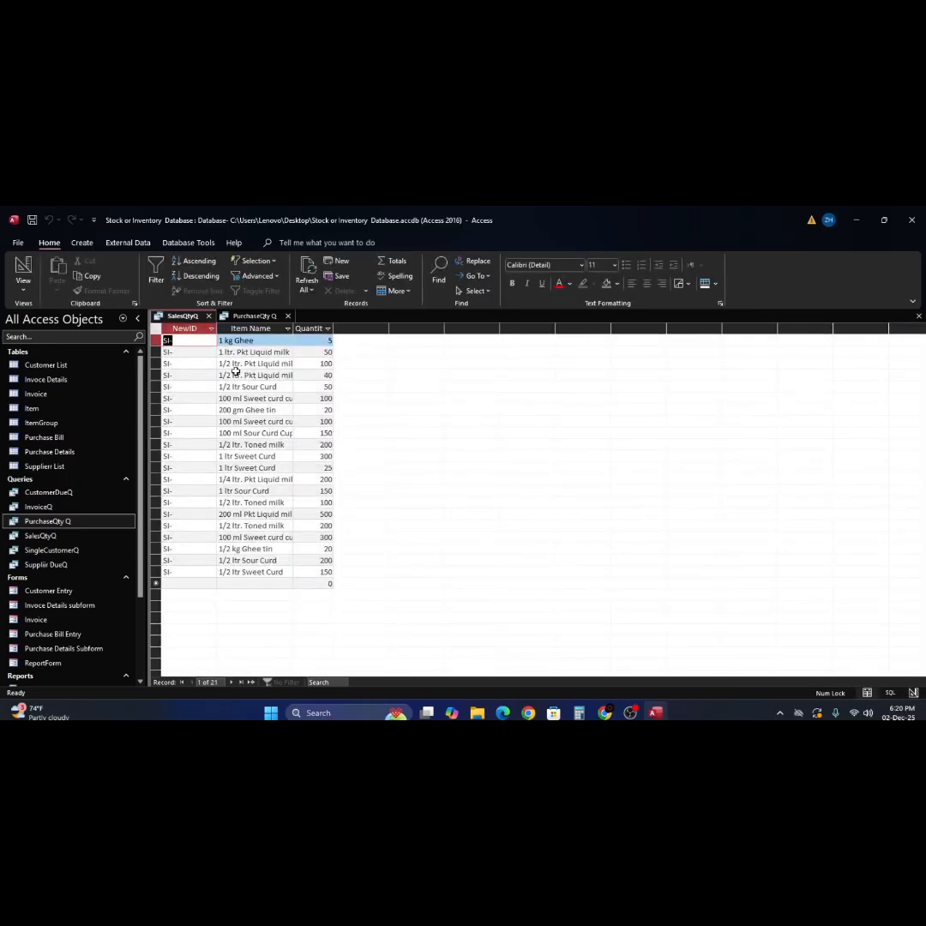
left_click(917, 317)
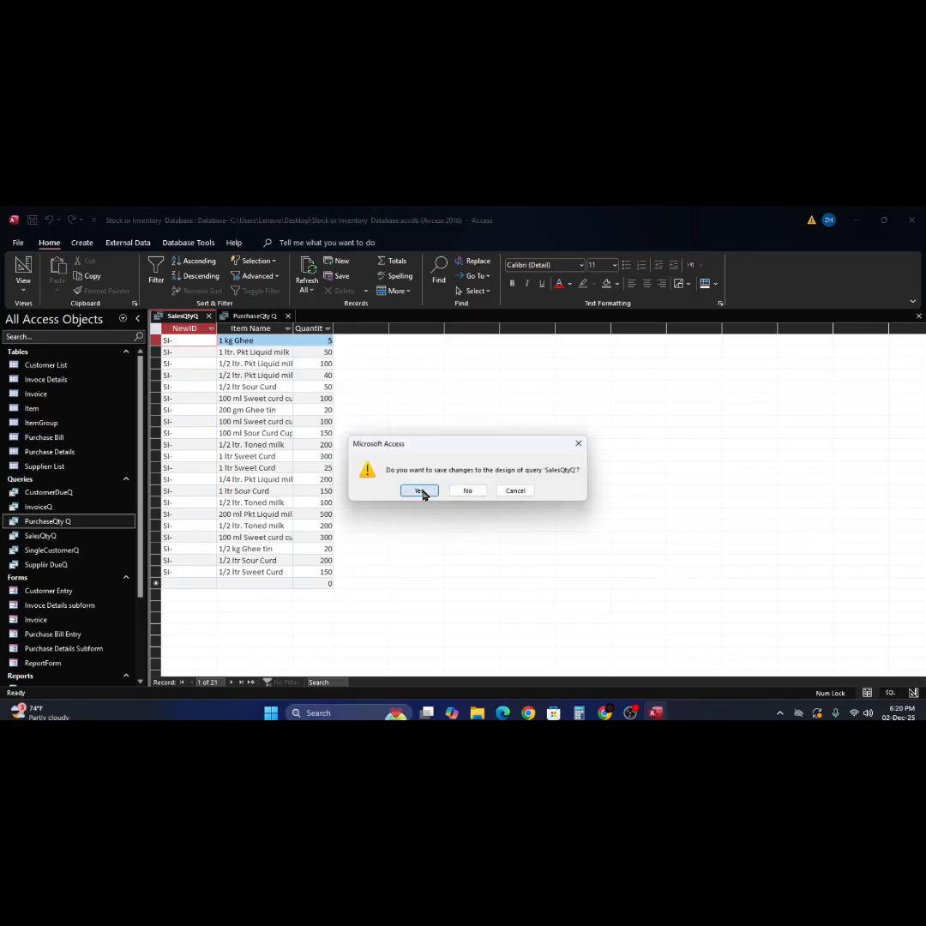
left_click(421, 492)
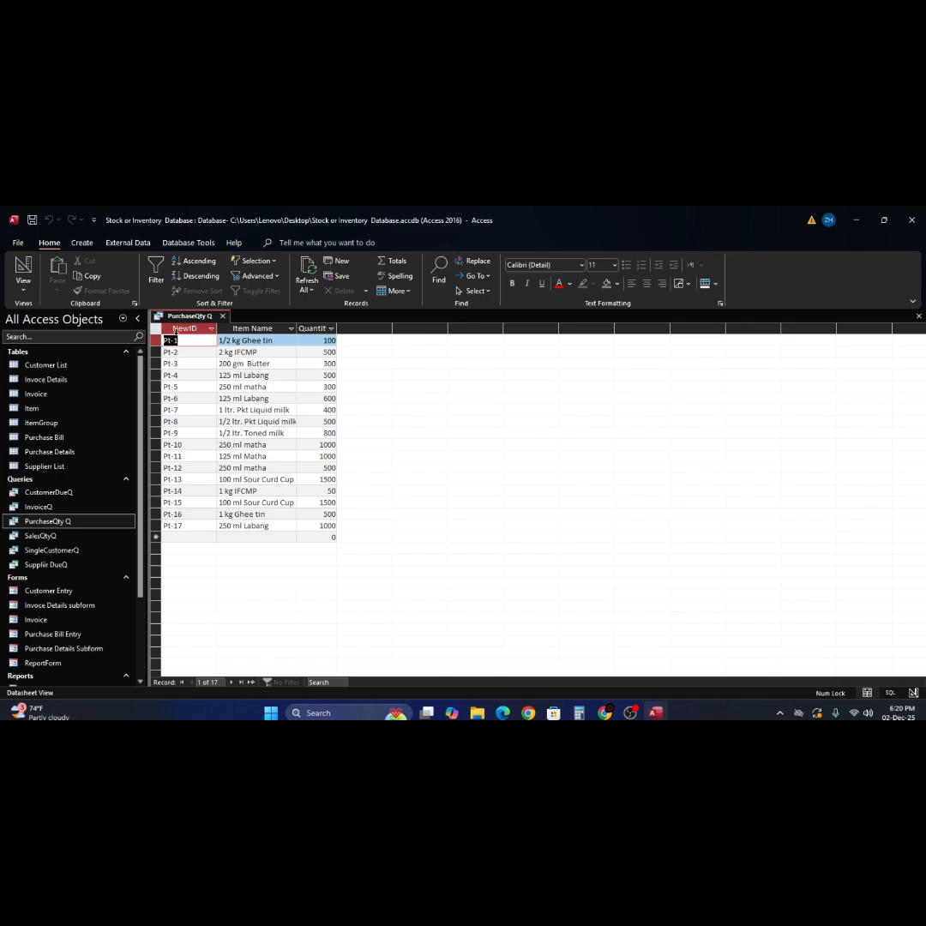
- Change the NewID prefix in PurchaseQty Q to "PI-" and close the query with its design saved
right_click(182, 319)
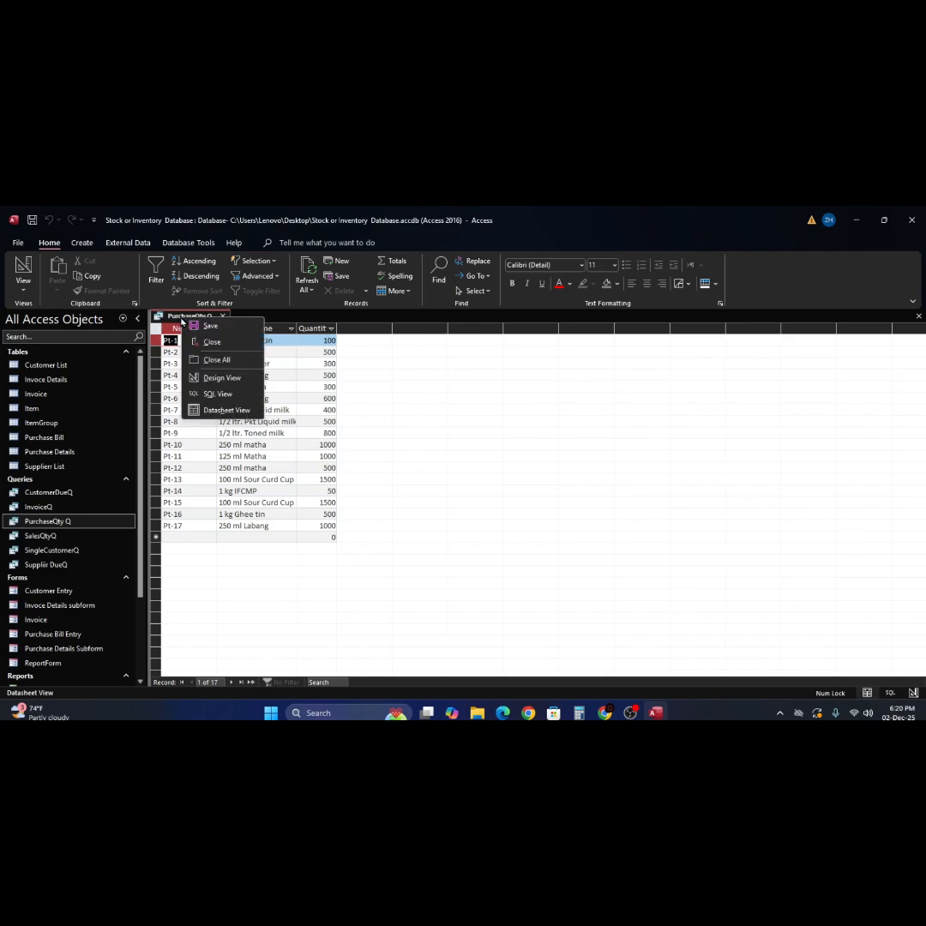
left_click(214, 377)
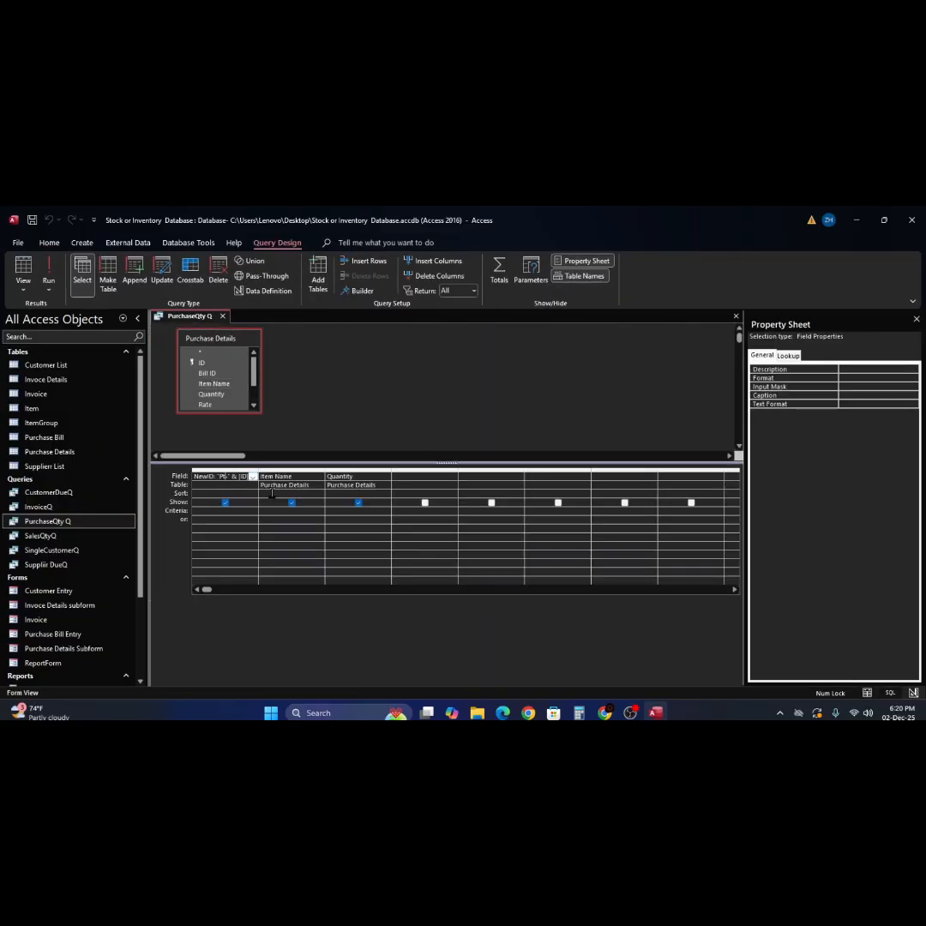
key("BackSpace")
left_click(735, 315)
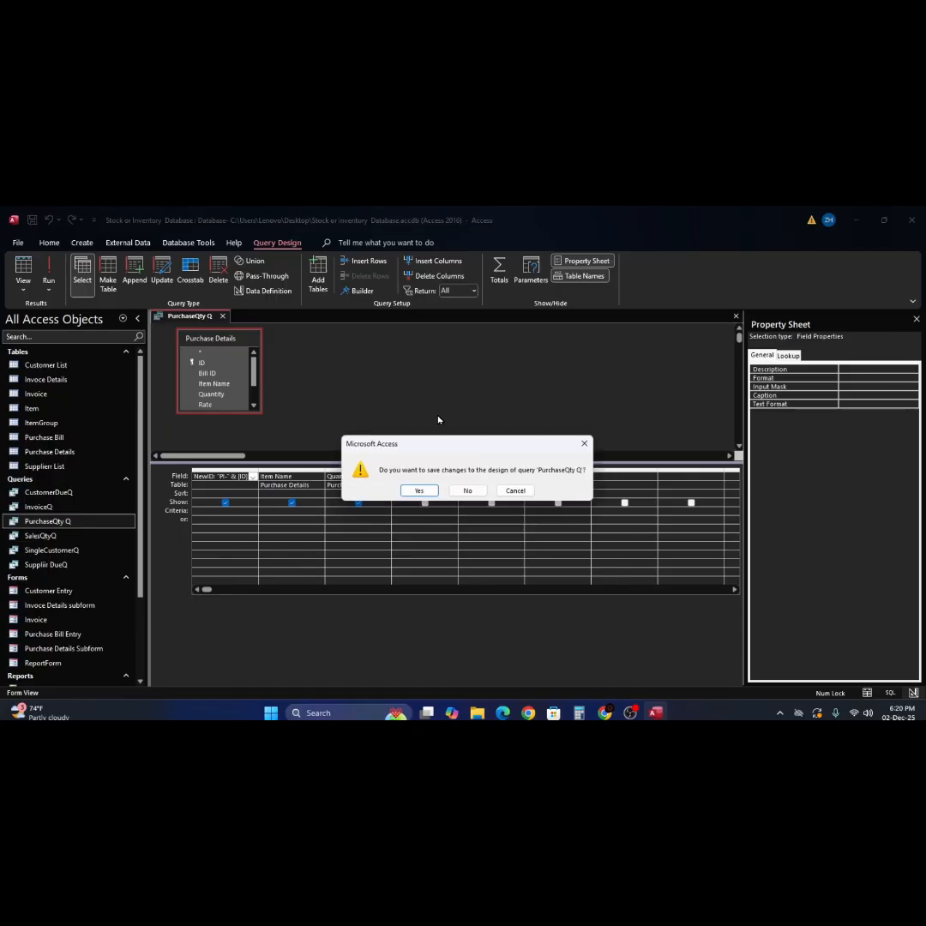
left_click(419, 490)
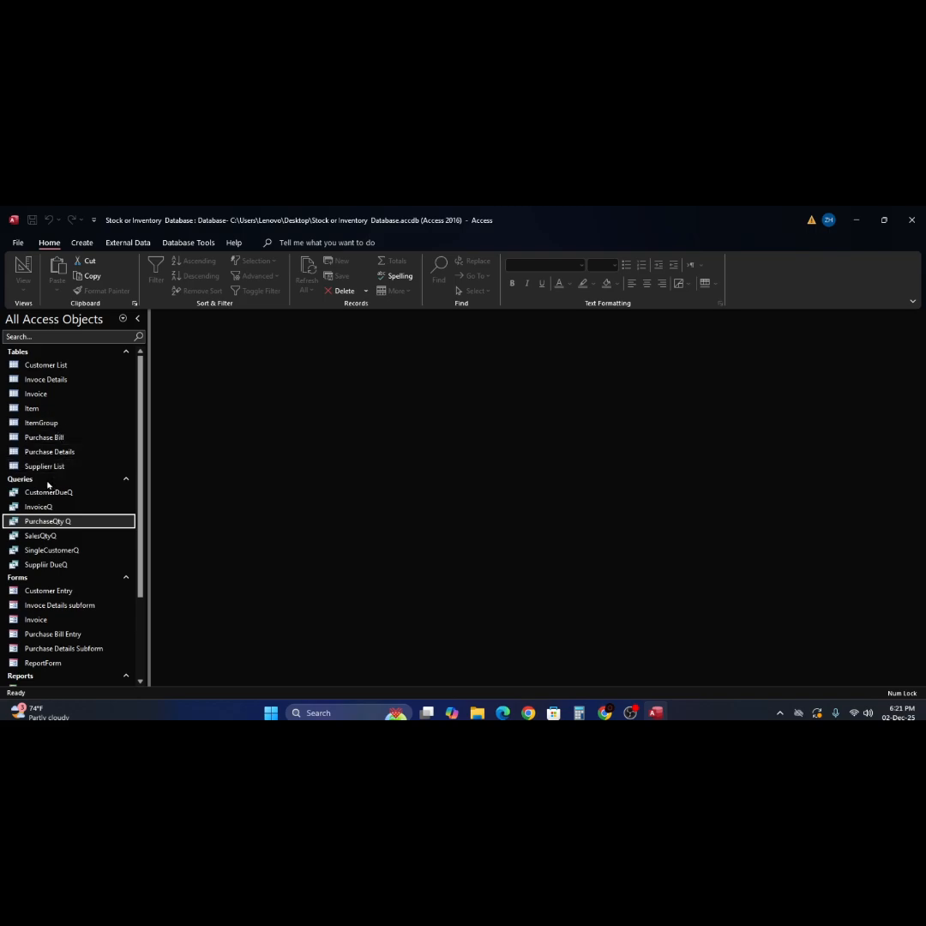
- Reopen SalesQtyQ in Design View and run it to check the NewID, Item Name and Quantity columns
right_click(26, 538)
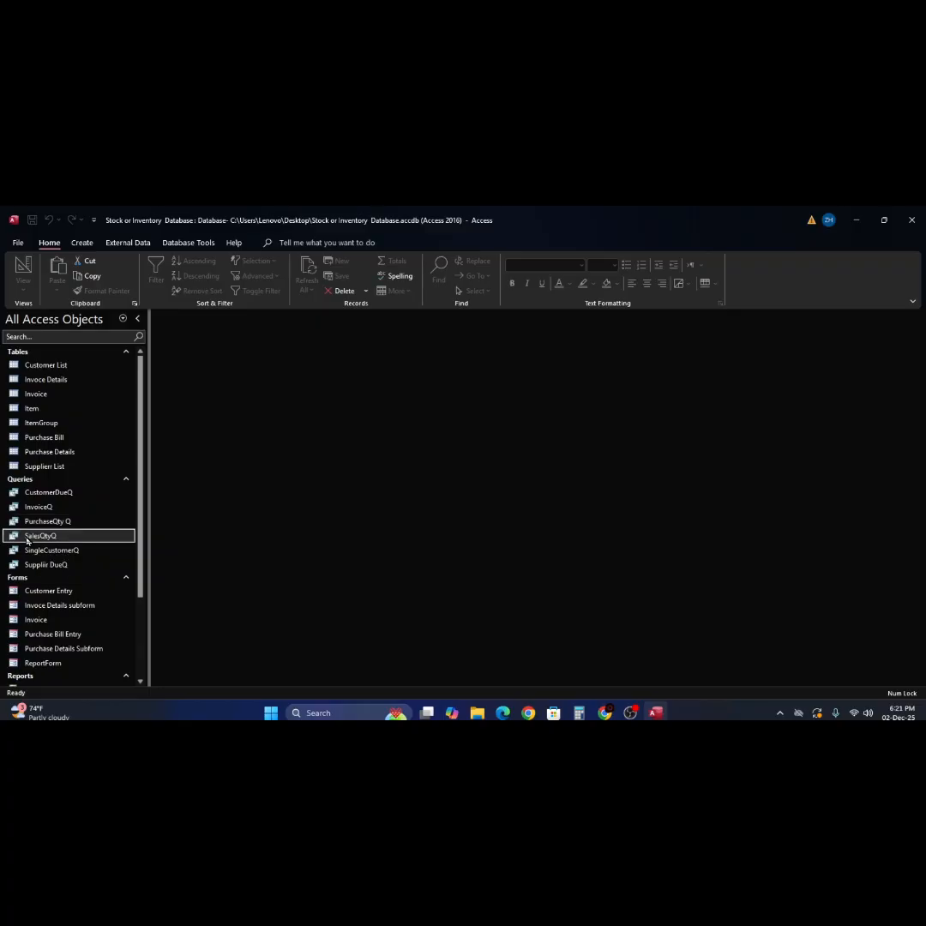
left_click(84, 377)
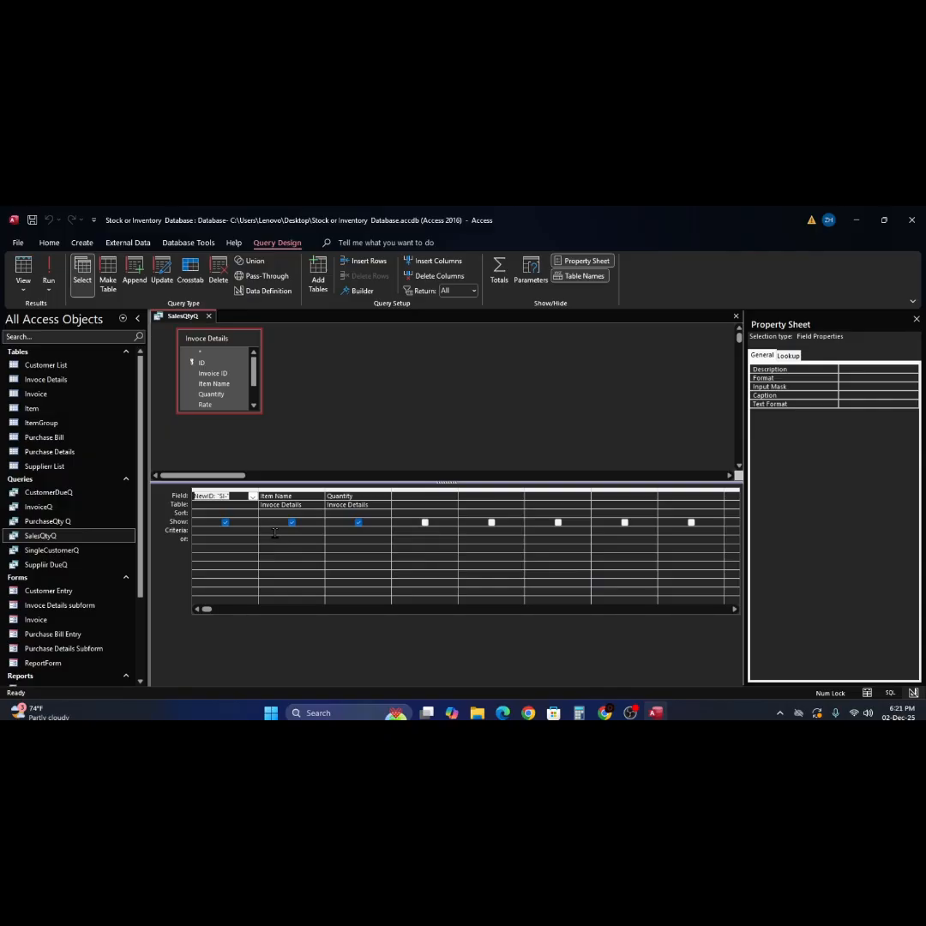
left_click(52, 268)
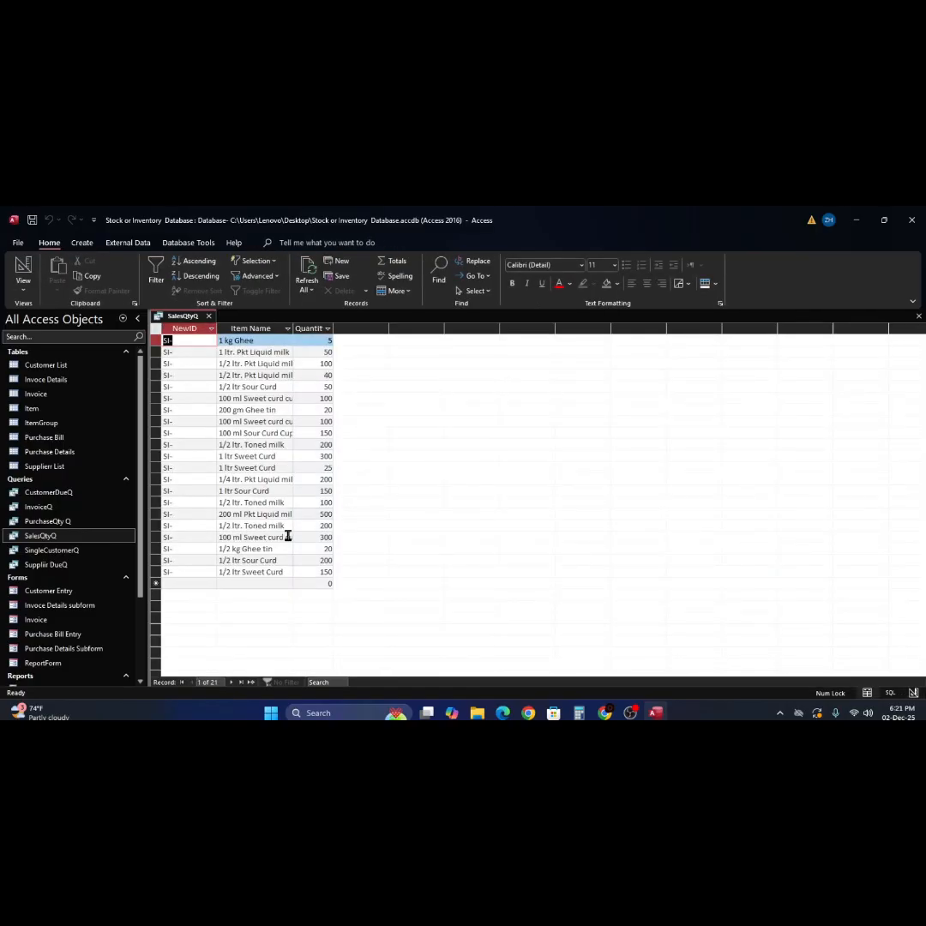
left_click(324, 341)
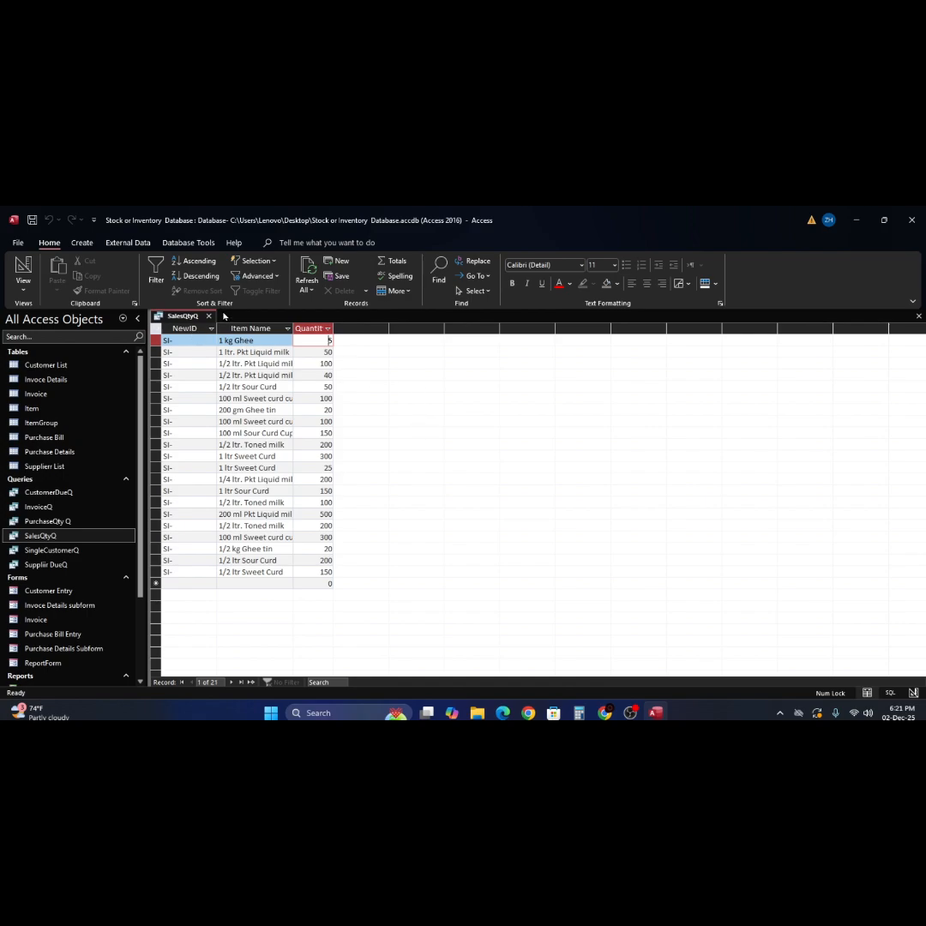
- Return SalesQtyQ to Design View, change its Quantity field to "-Quantity" and run the query
right_click(189, 317)
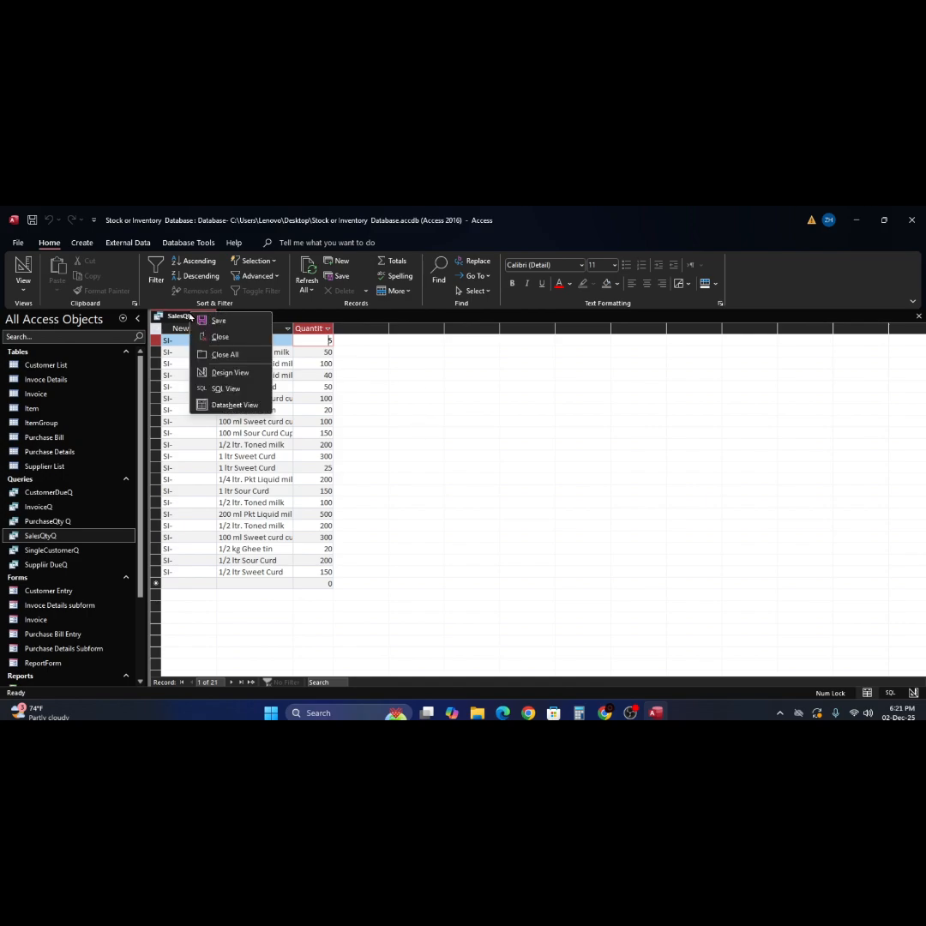
left_click(230, 373)
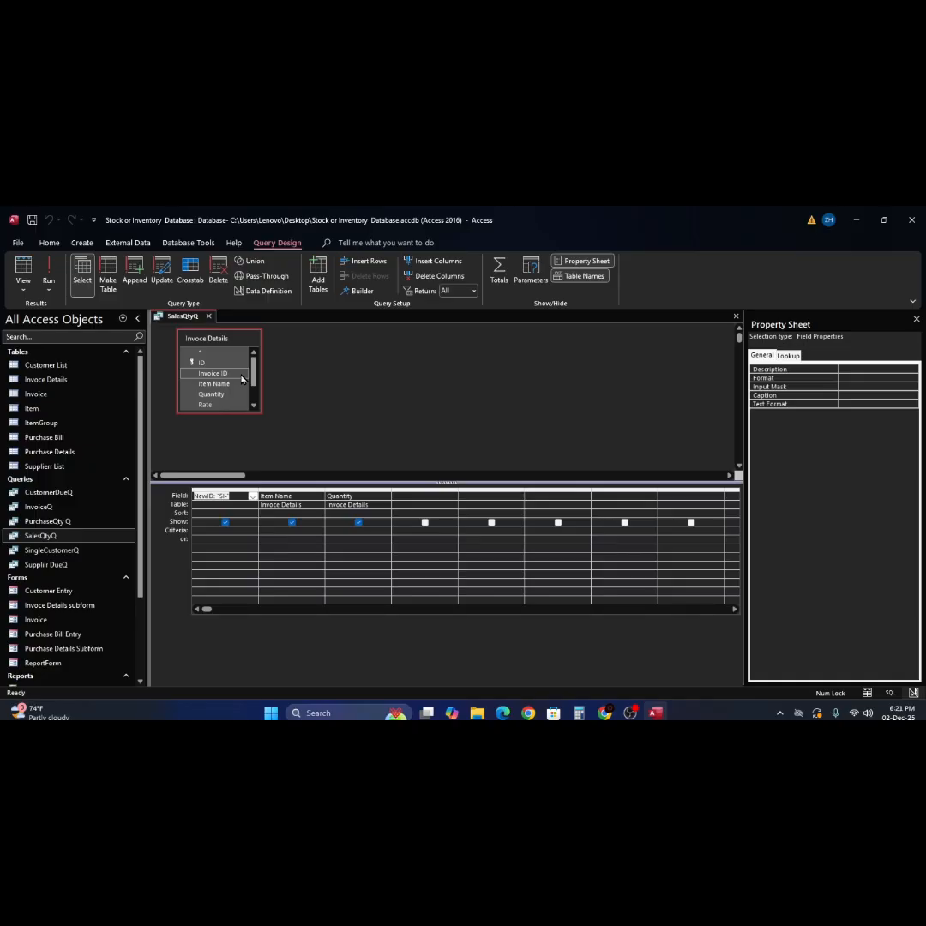
left_click(382, 496)
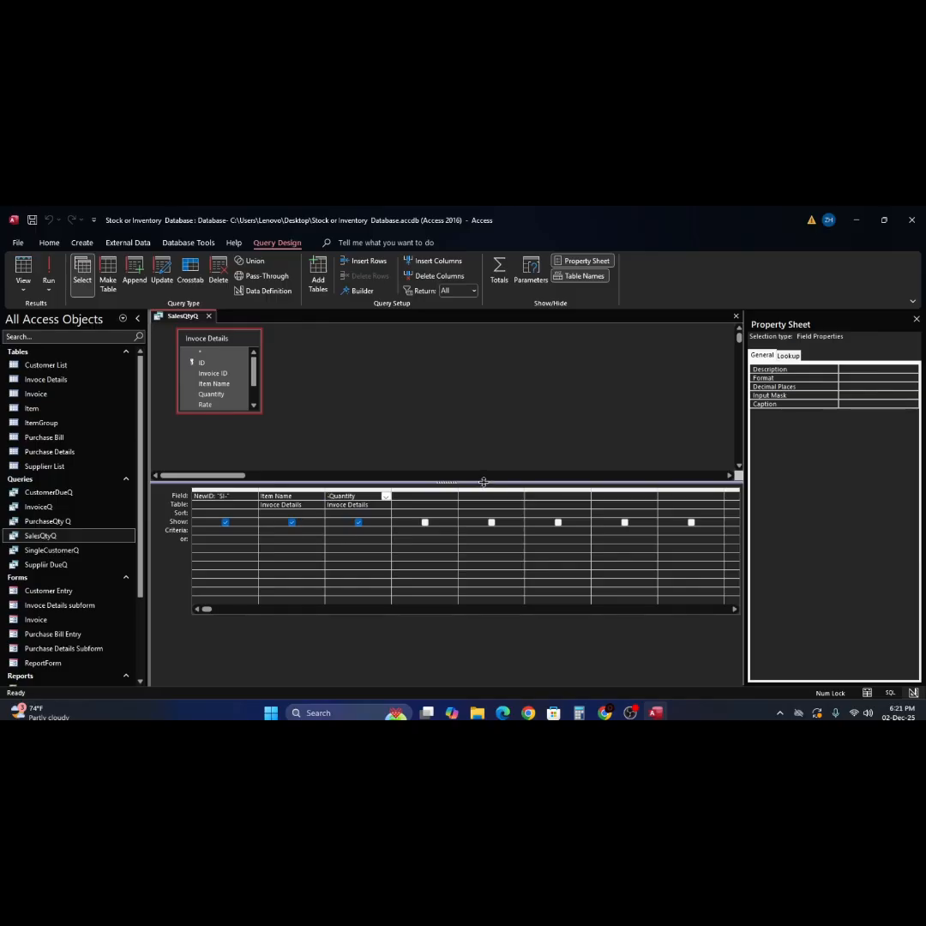
left_click(57, 267)
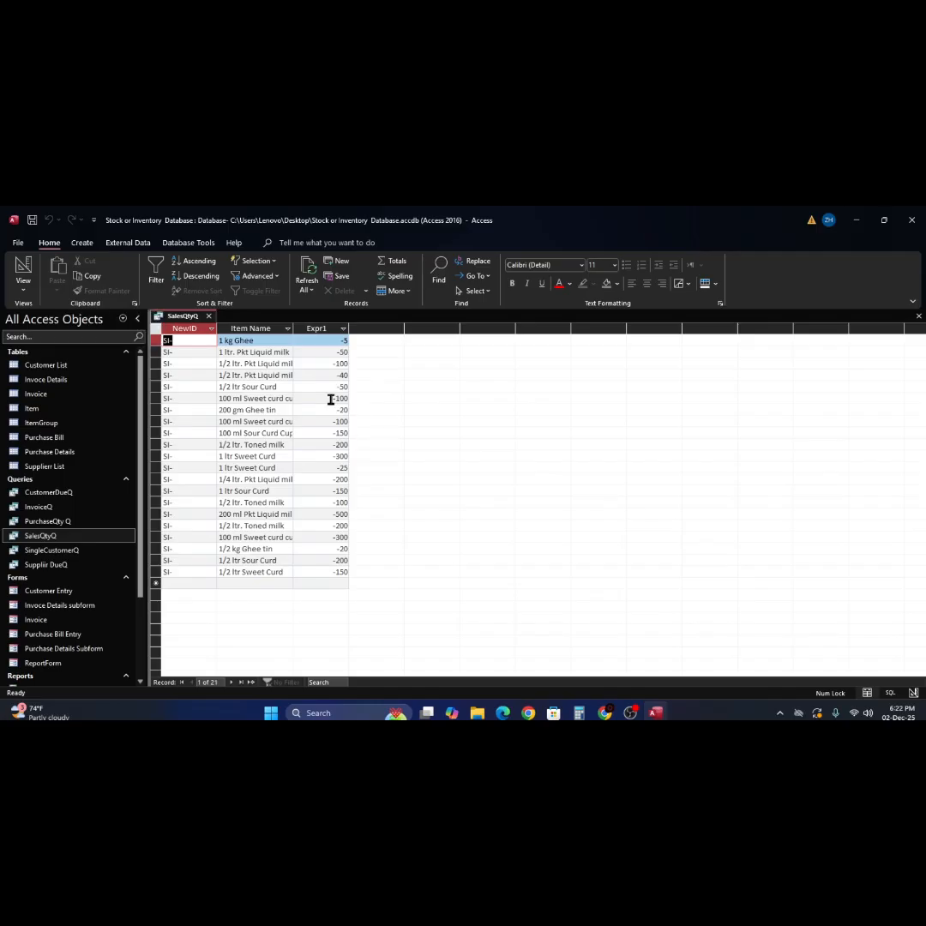
- Check the negated quantities in the results, then slightly narrow the NewID column and widen the quantity column
left_click(330, 399)
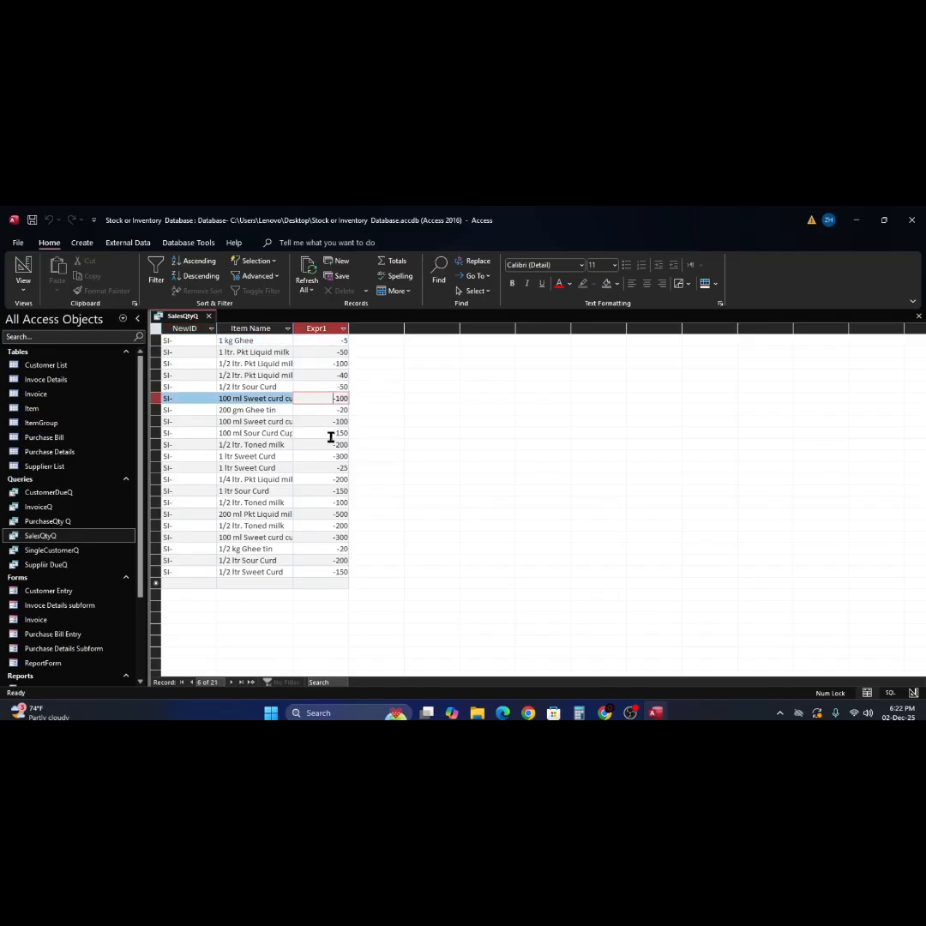
left_click(328, 570)
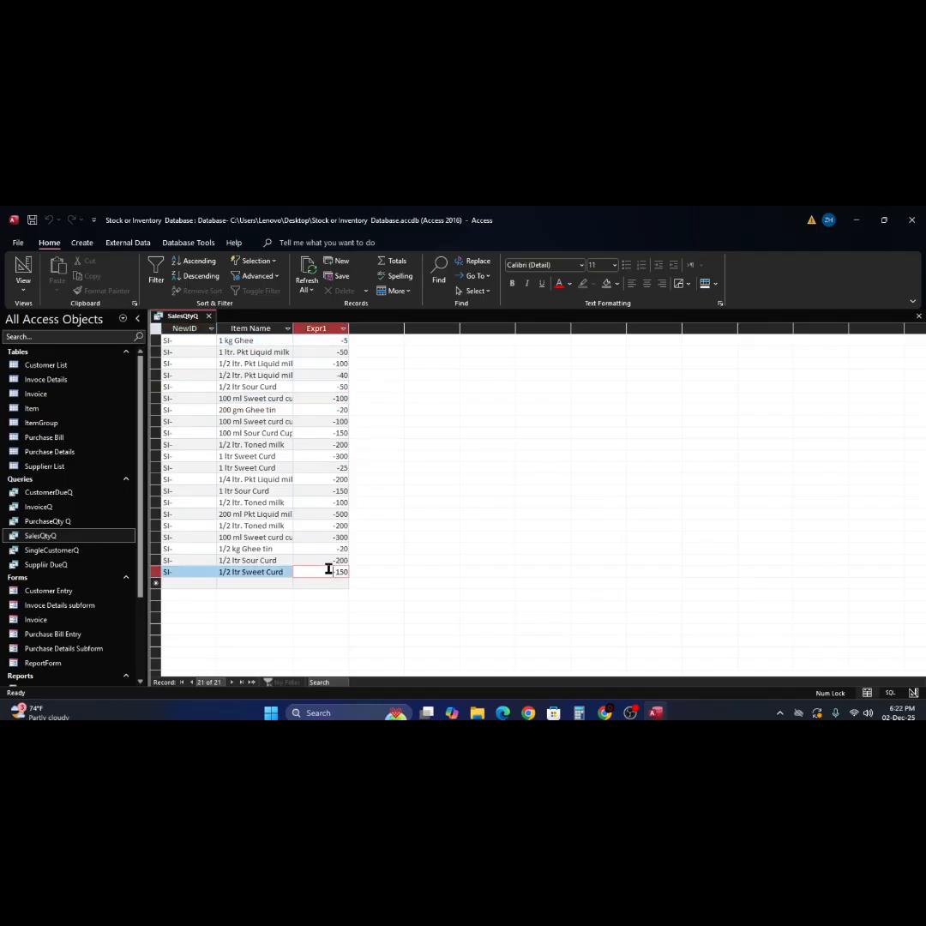
left_click(333, 361)
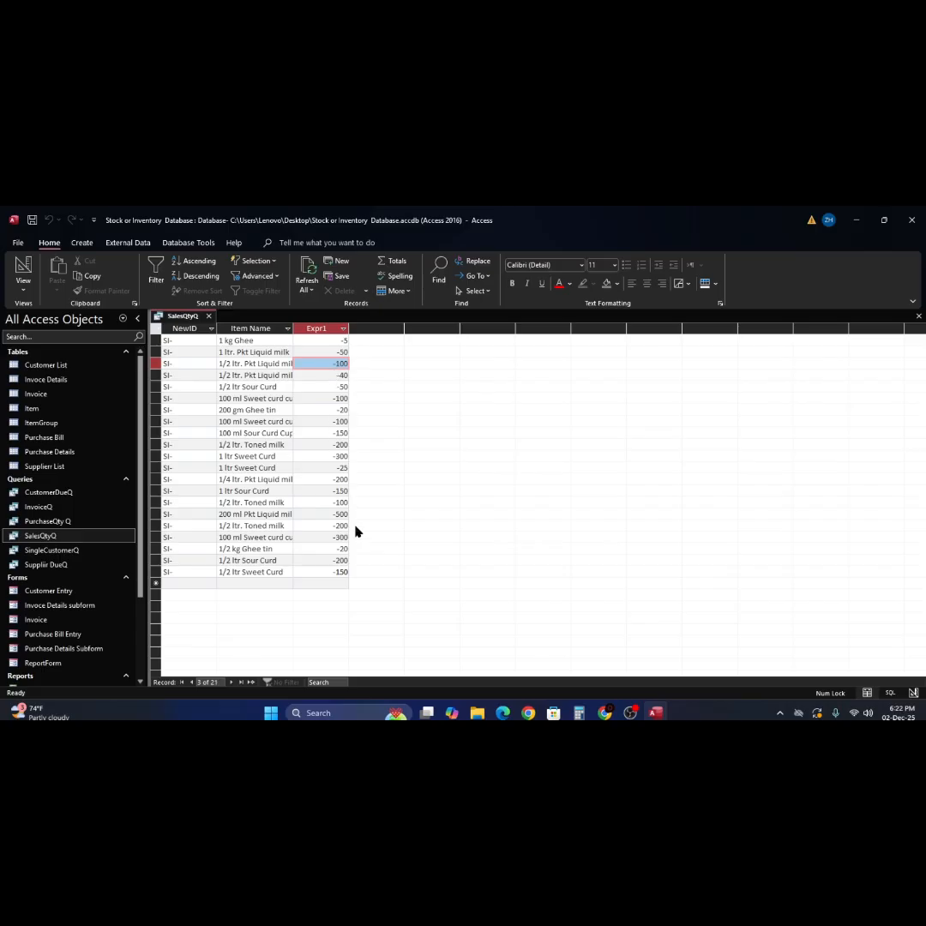
left_click(317, 548)
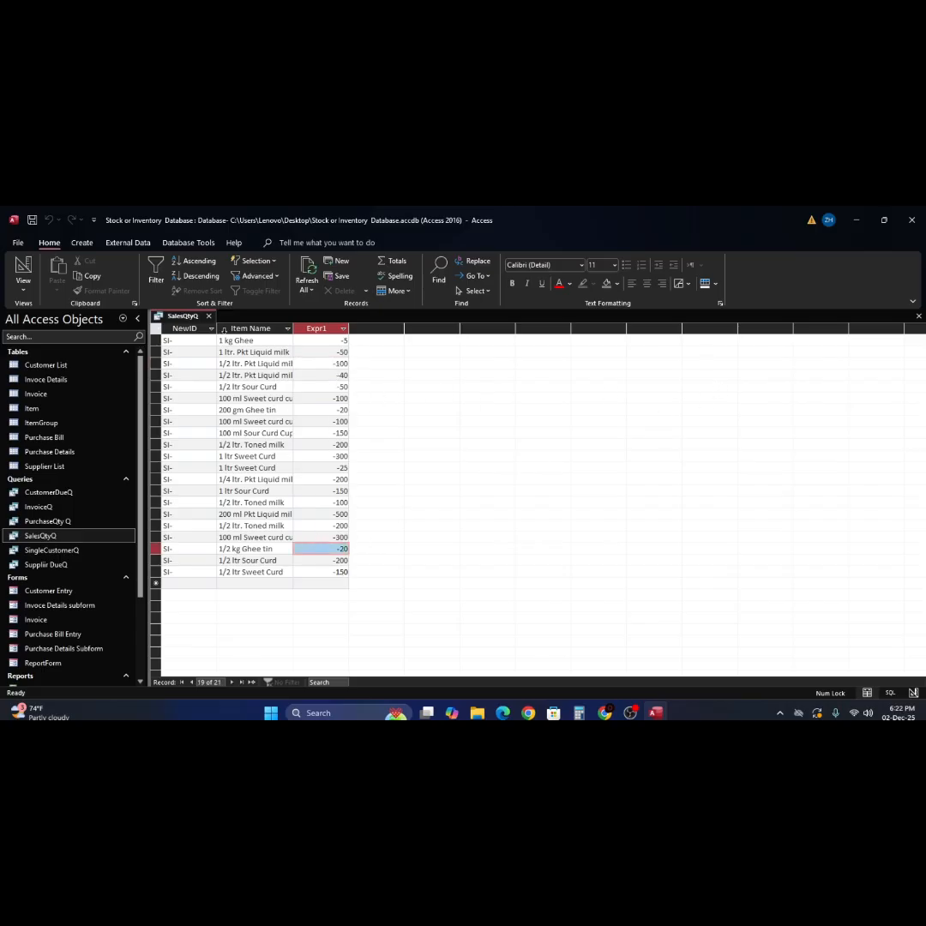
left_click_drag(216, 333, 208, 332)
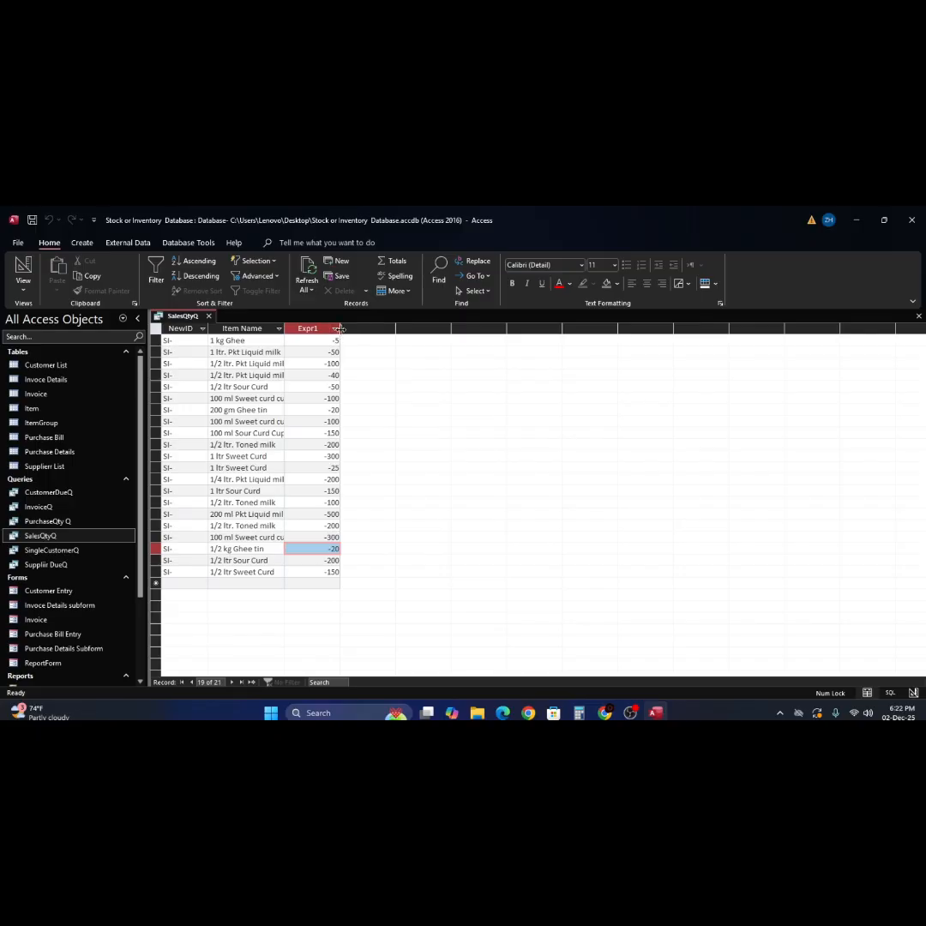
left_click_drag(340, 329, 343, 341)
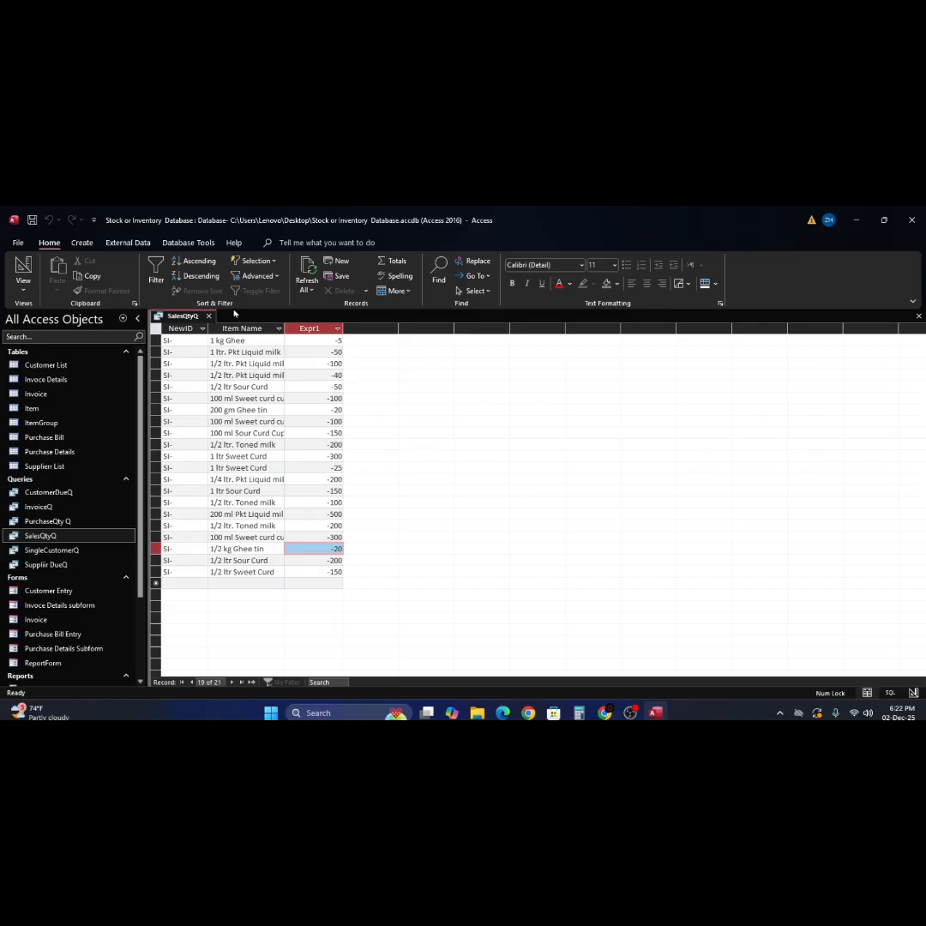
- Close SalesQtyQ with its design changes saved and exit the database program
left_click(917, 318)
left_click(917, 318)
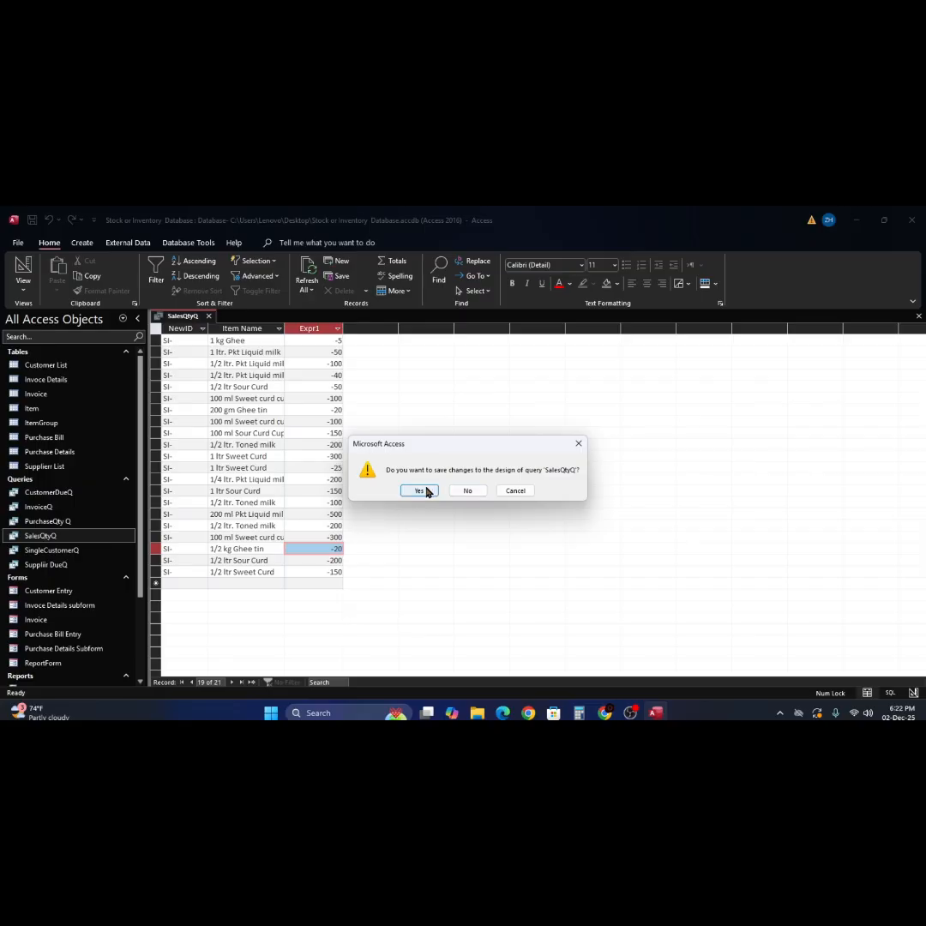
left_click(419, 490)
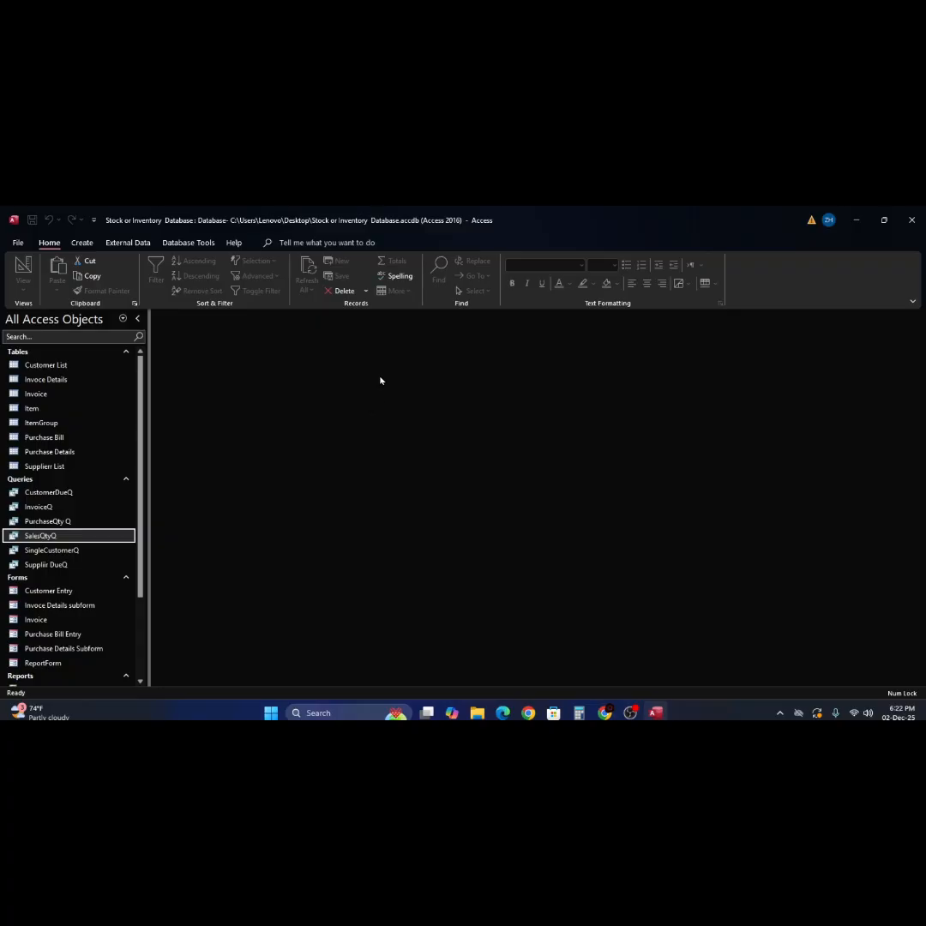
left_click(911, 220)
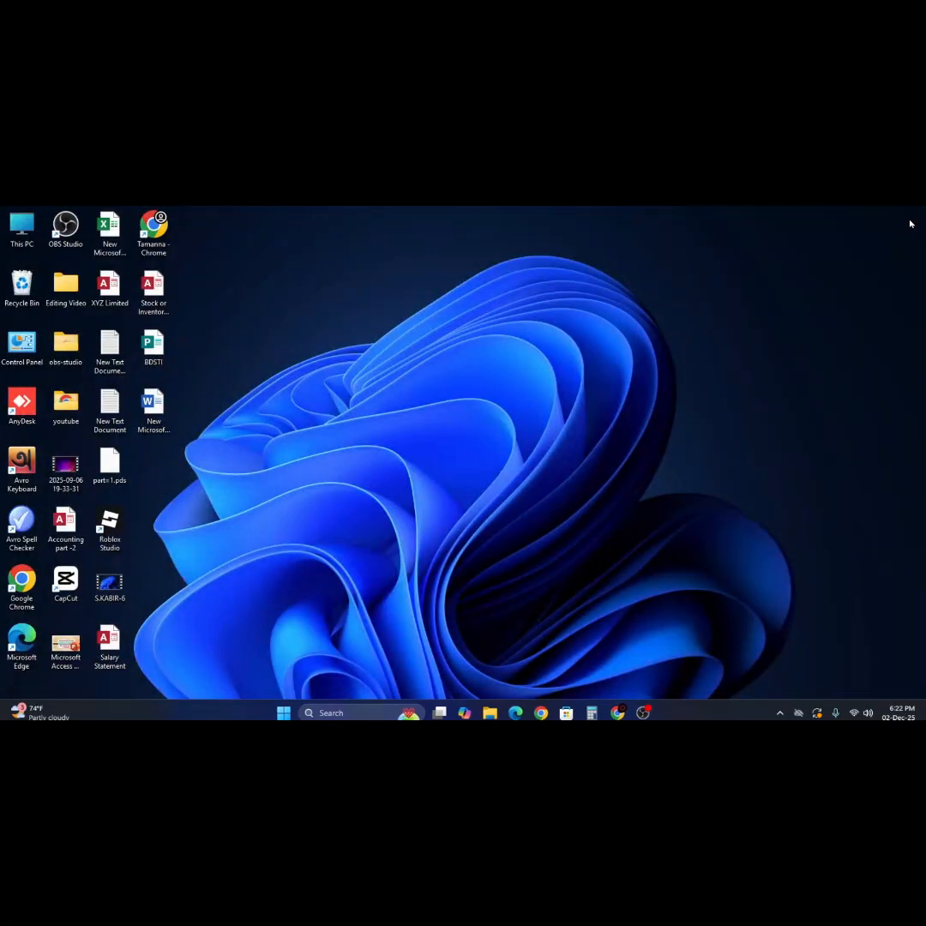